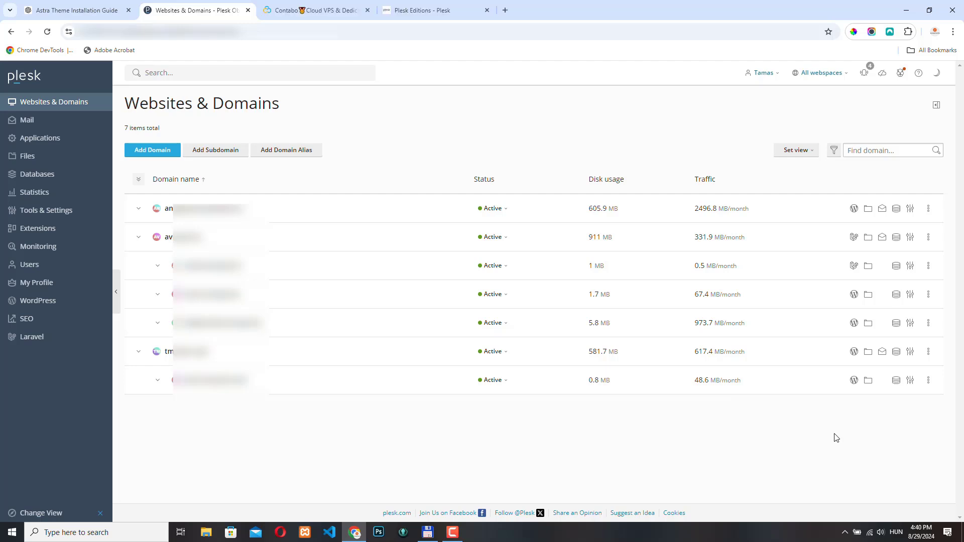
Compare the Plesk editions: Web Admin up to 10 domains, Web Pro 30, Web Host unlimited
{"action": "left_click", "coordinate": [287, 10]}
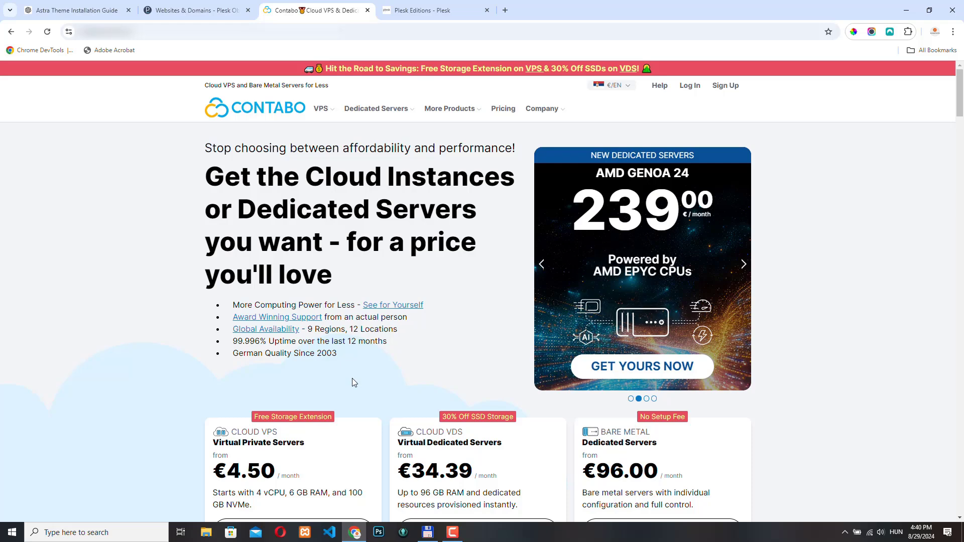
{"action": "key", "text": "ctrl+shift+Tab"}
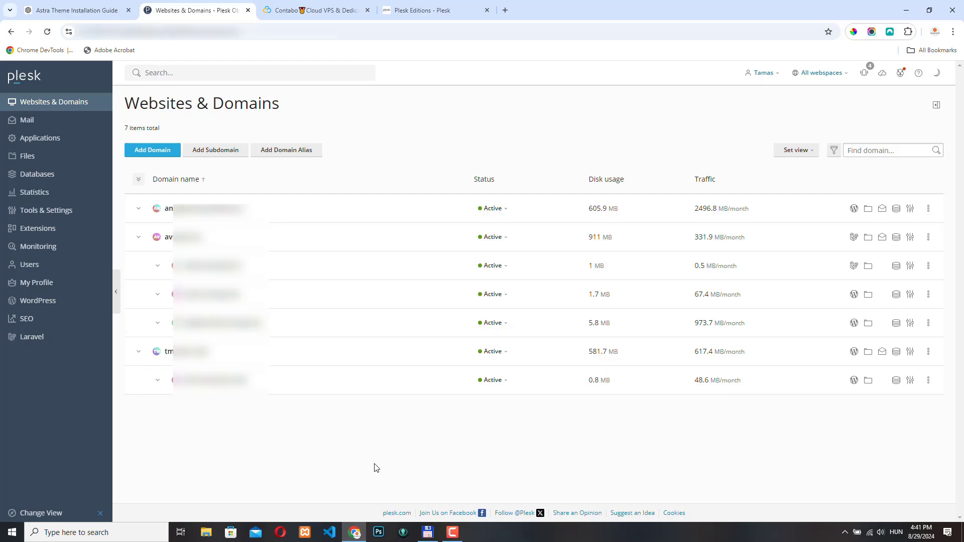
{"action": "left_click", "coordinate": [427, 9]}
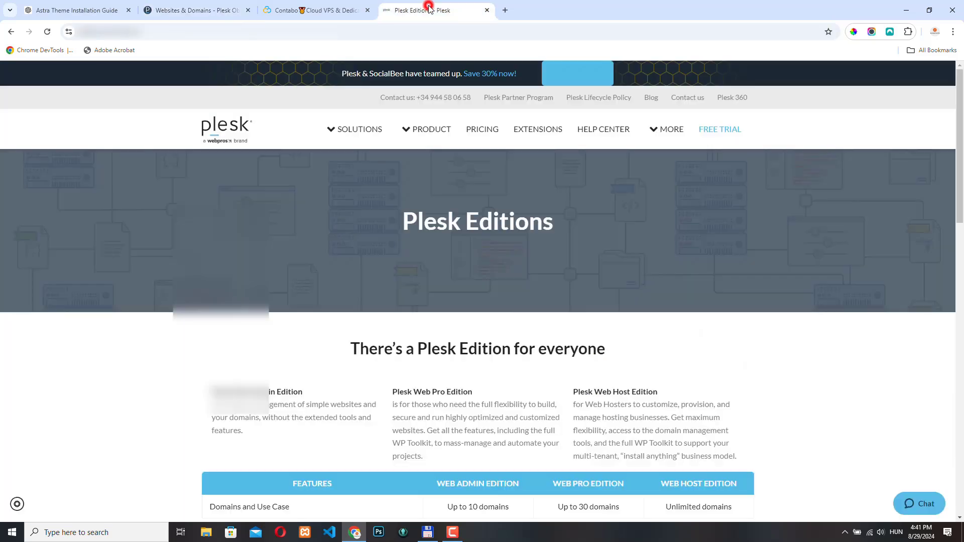
{"action": "scroll", "coordinate": [564, 297], "scroll_direction": "down", "scroll_amount": 5}
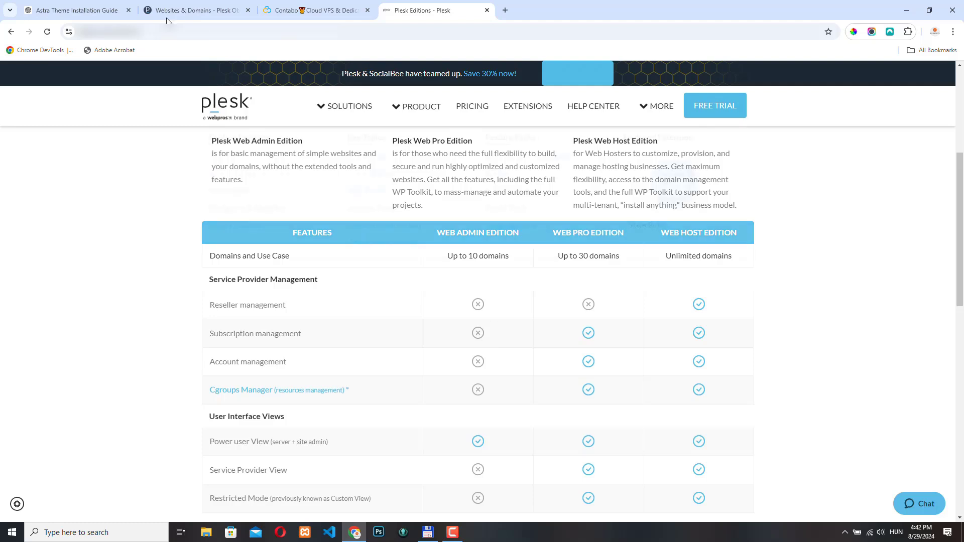
{"action": "scroll", "coordinate": [669, 315], "scroll_direction": "down", "scroll_amount": 1}
{"action": "scroll", "coordinate": [669, 315], "scroll_direction": "down", "scroll_amount": 2}
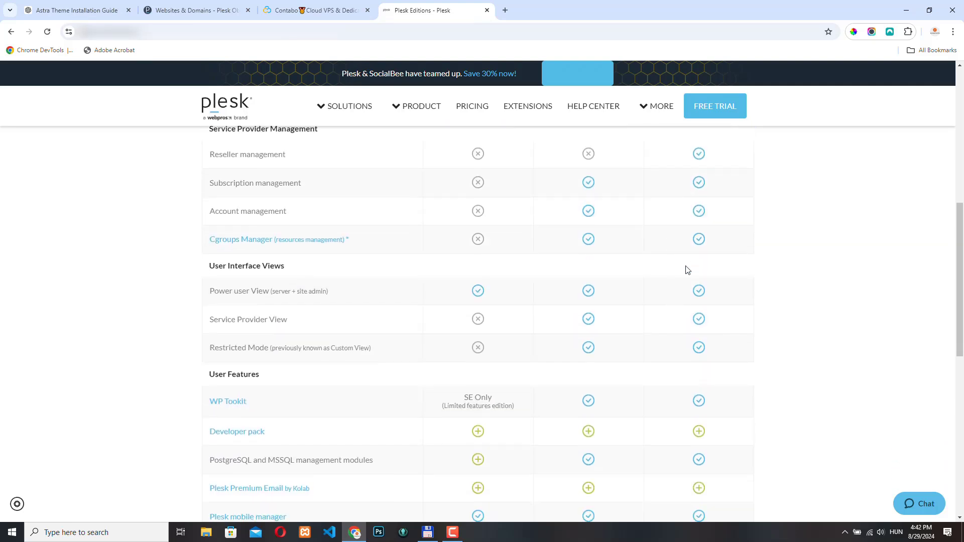
{"action": "scroll", "coordinate": [551, 331], "scroll_direction": "down", "scroll_amount": 4}
{"action": "scroll", "coordinate": [667, 205], "scroll_direction": "down", "scroll_amount": 5}
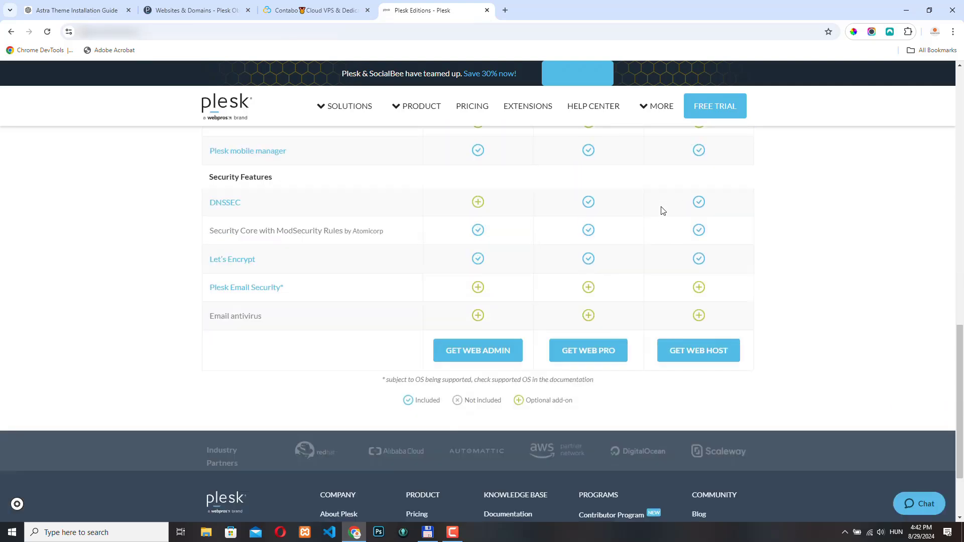
{"action": "scroll", "coordinate": [631, 325], "scroll_direction": "up", "scroll_amount": 6}
{"action": "scroll", "coordinate": [620, 335], "scroll_direction": "up", "scroll_amount": 7}
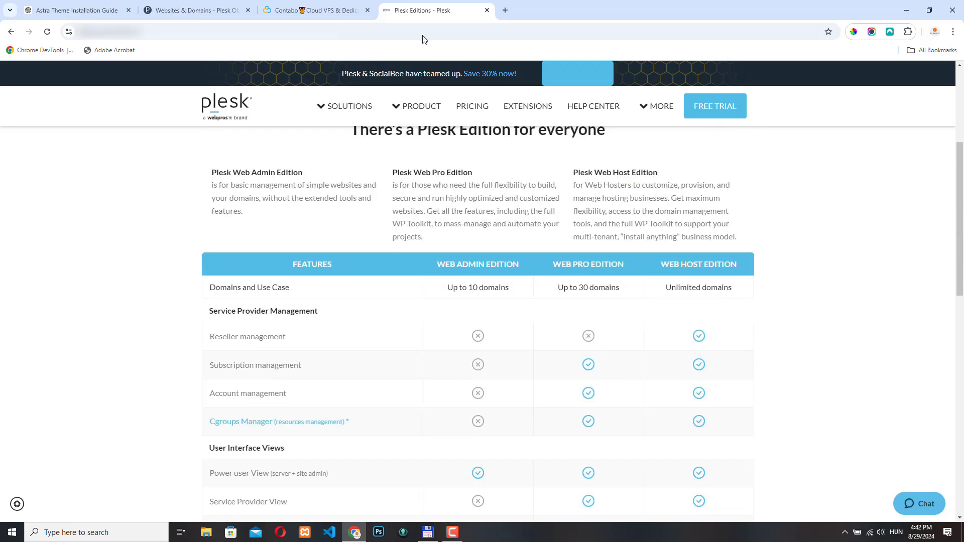
Glance at Contabo's homepage server prices, then return to the Plesk Websites & Domains list
{"action": "left_click", "coordinate": [298, 12]}
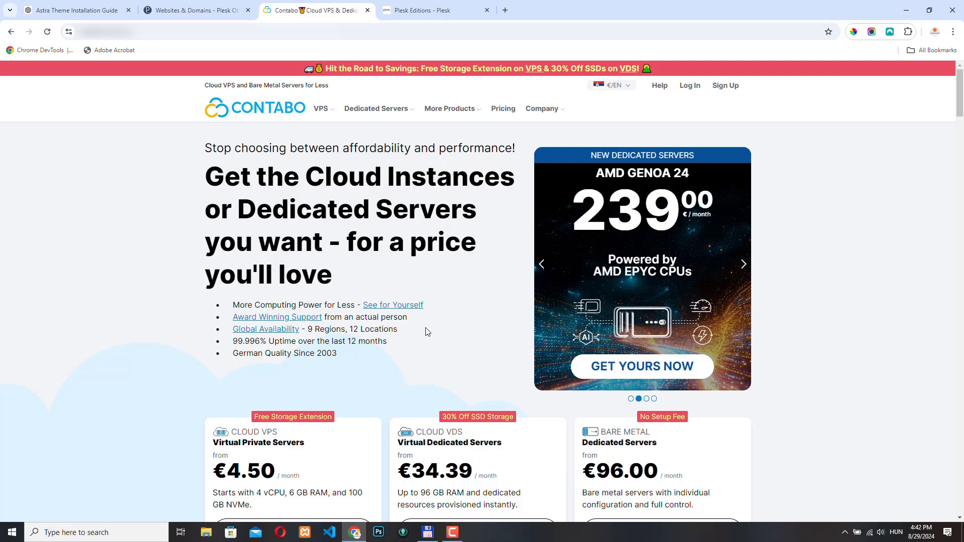
{"action": "left_click", "coordinate": [216, 6]}
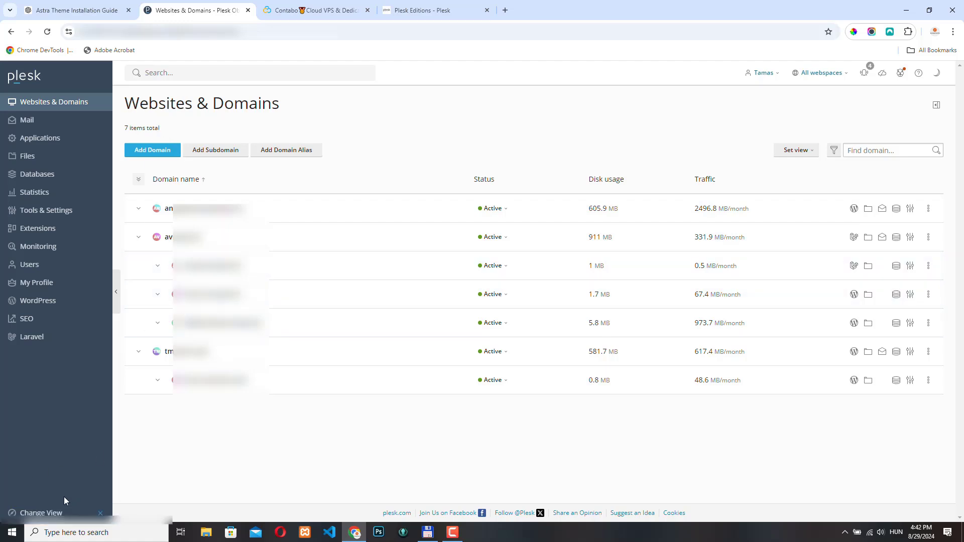
Change the Plesk panel to Service Provider view using Change View
{"action": "left_click", "coordinate": [41, 517]}
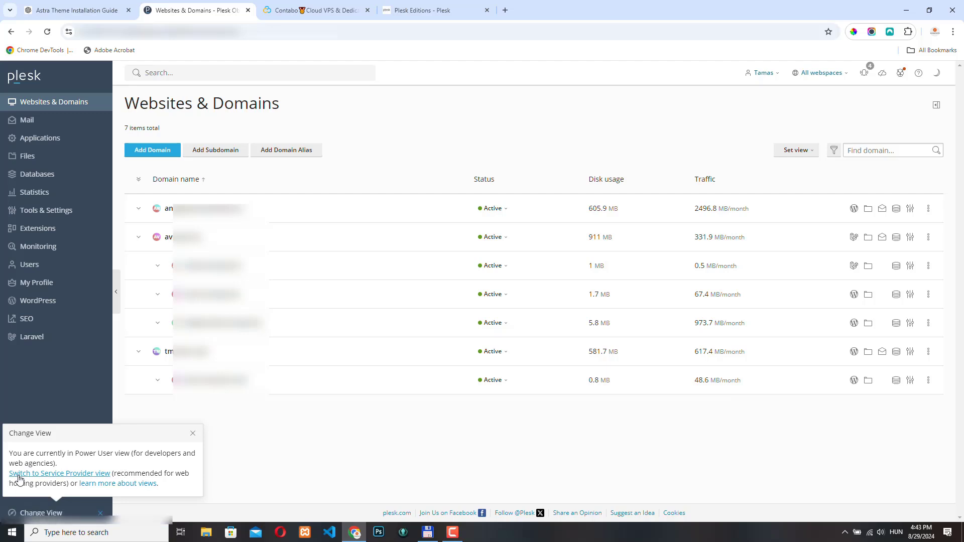
{"action": "left_click", "coordinate": [71, 478]}
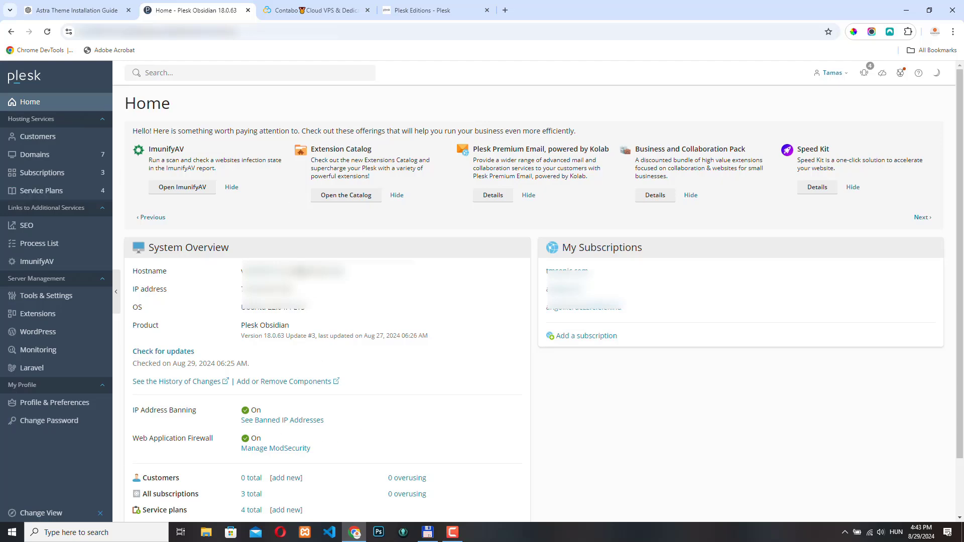
{"action": "left_click", "coordinate": [425, 10]}
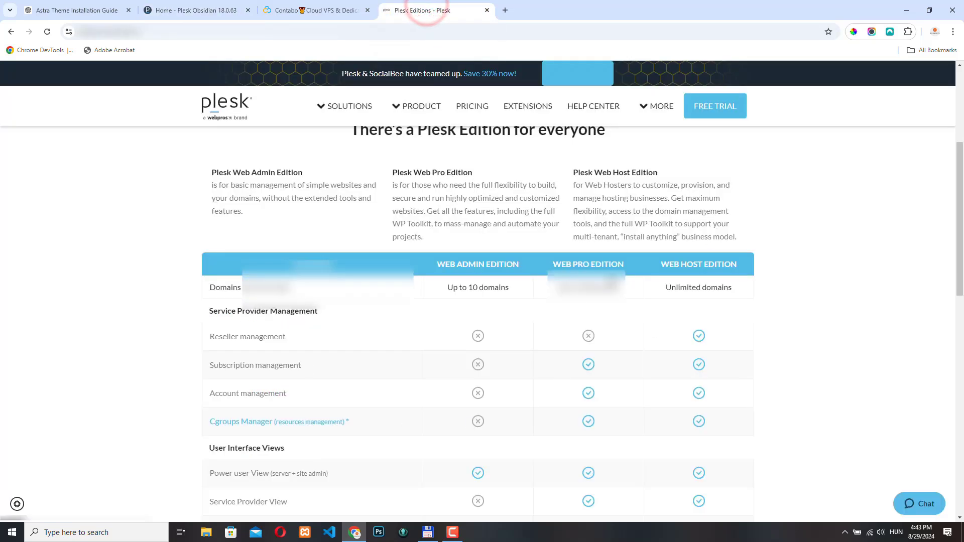
{"action": "left_click", "coordinate": [190, 10]}
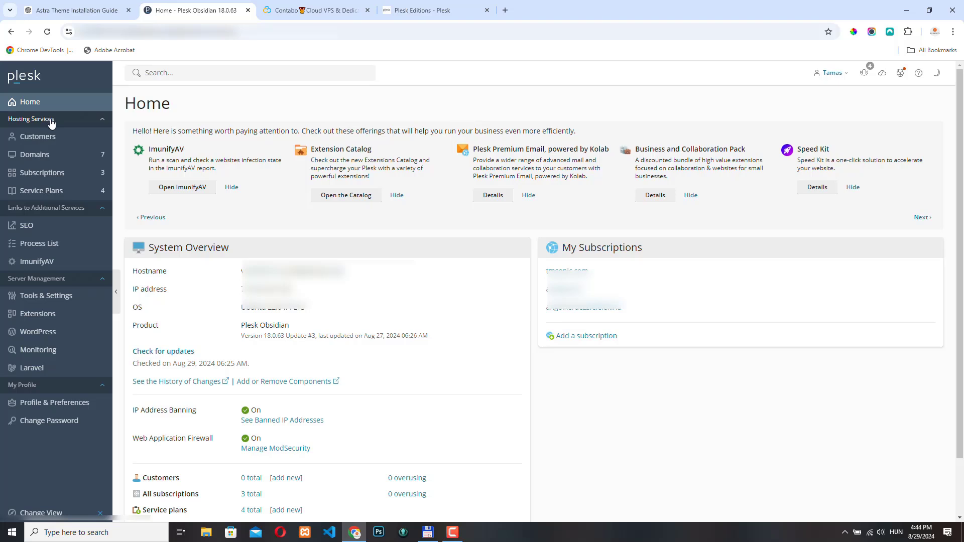
{"action": "left_click", "coordinate": [59, 137]}
Review the four existing service plans, then list the three existing subscriptions
{"action": "left_click", "coordinate": [52, 196]}
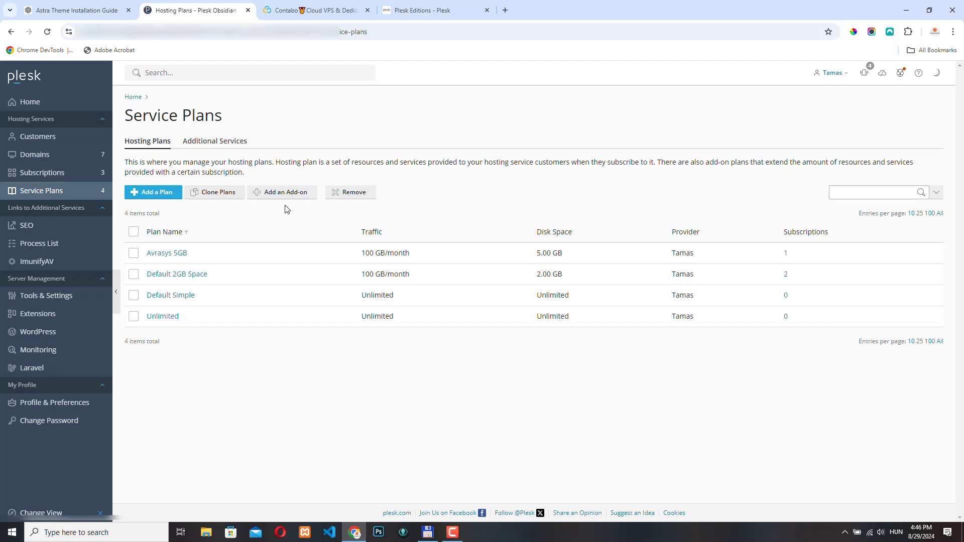
{"action": "left_click", "coordinate": [45, 173]}
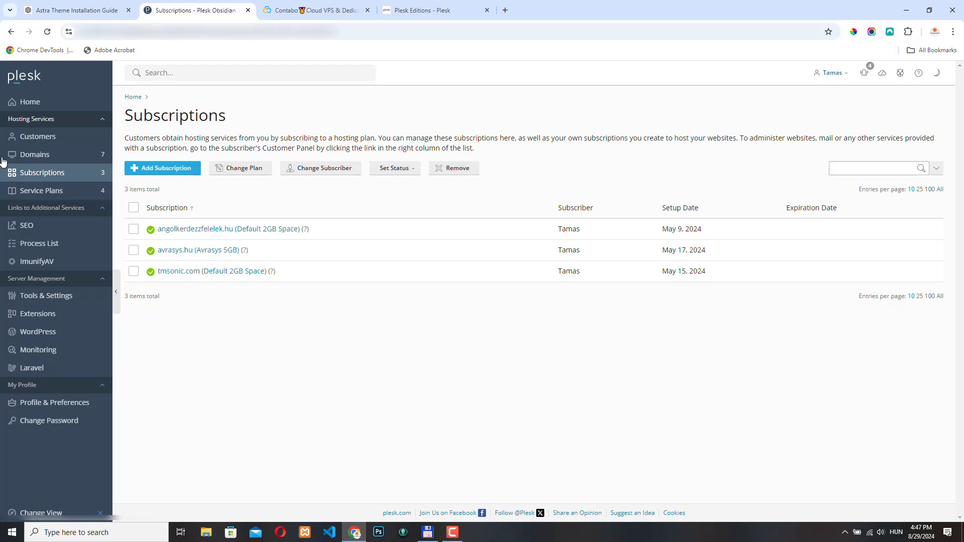
Show the seven active domains with their disk usage and monthly traffic
{"action": "left_click", "coordinate": [39, 156]}
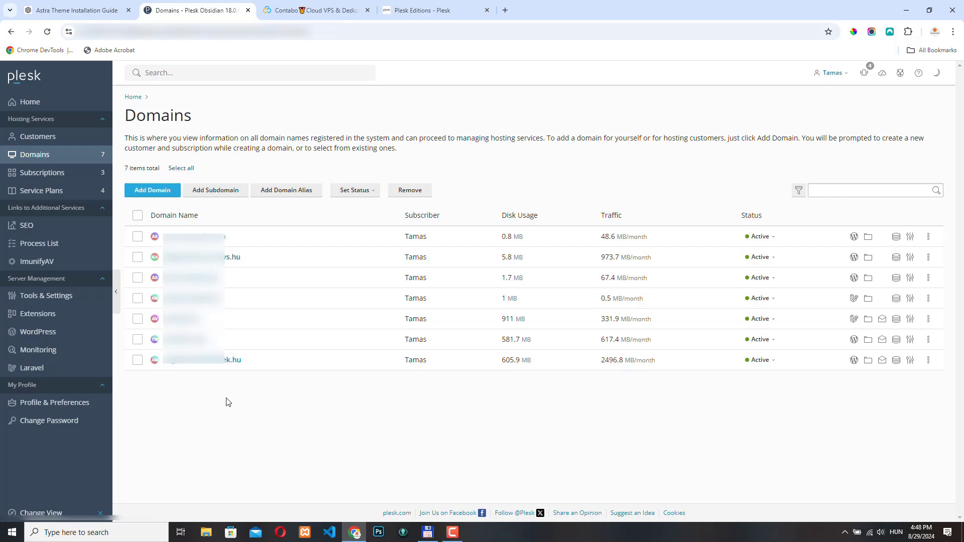
Open the Customers page, which lists no customer accounts yet
{"action": "left_click", "coordinate": [33, 137]}
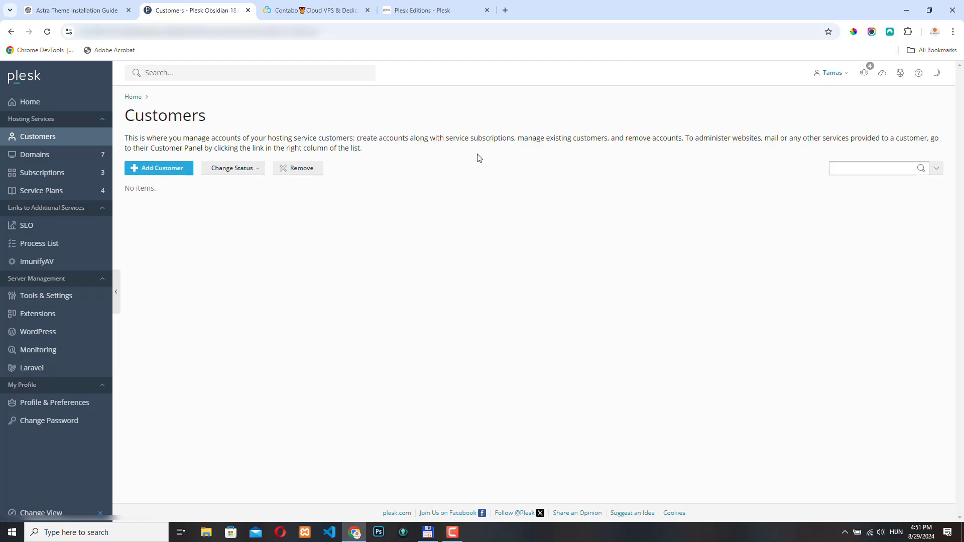
Start a new hosting plan and review its defaults: 10 GB disk, 100 GB/month traffic, 10 domains
{"action": "left_click", "coordinate": [46, 194]}
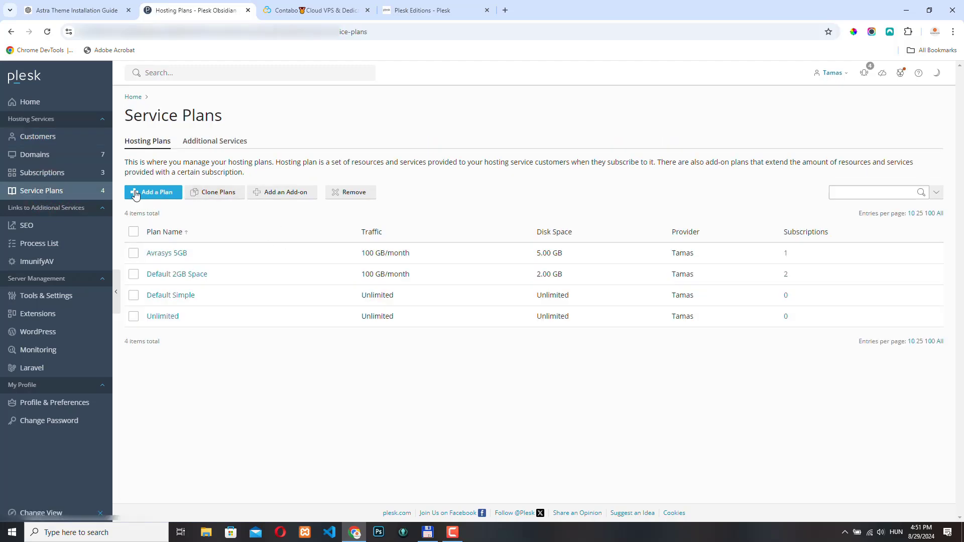
{"action": "left_click", "coordinate": [156, 196]}
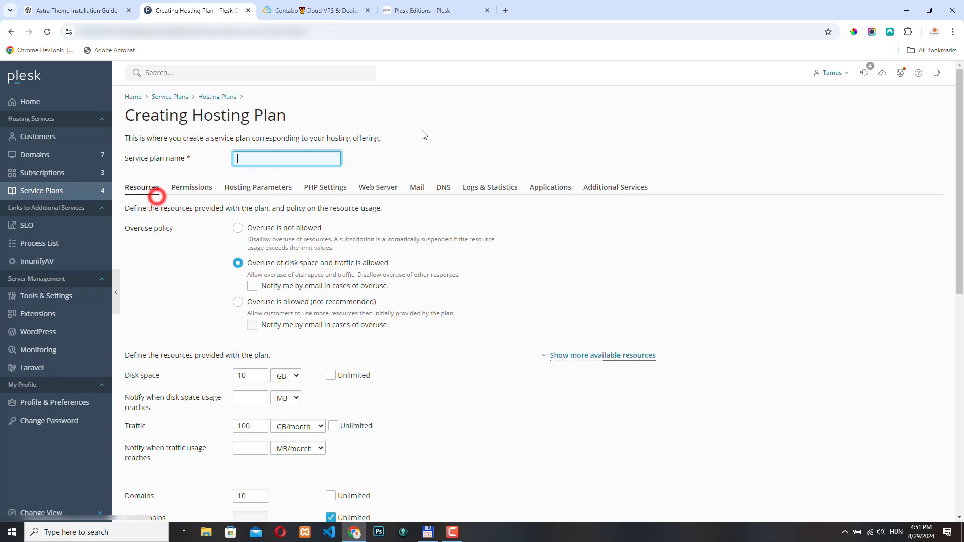
{"action": "scroll", "coordinate": [325, 303], "scroll_direction": "down", "scroll_amount": 2}
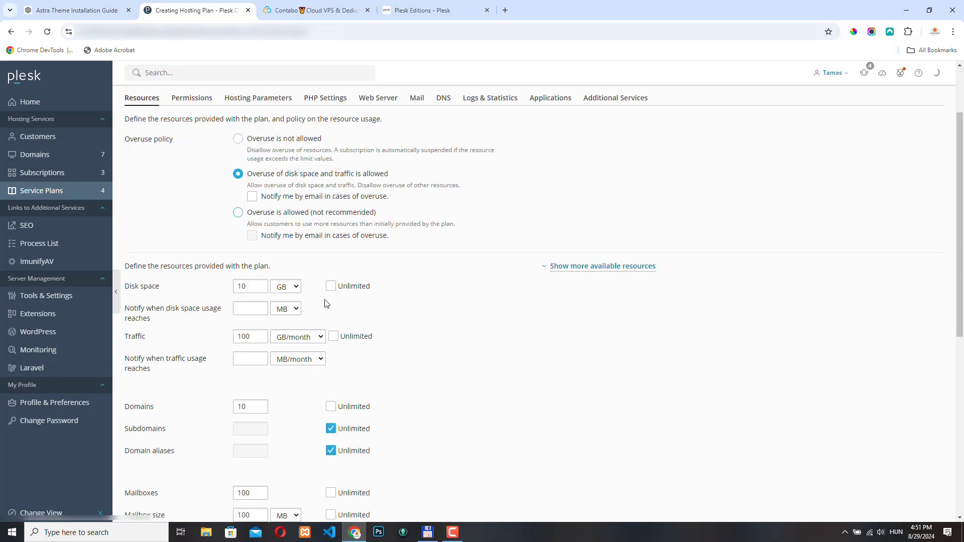
{"action": "scroll", "coordinate": [327, 301], "scroll_direction": "down", "scroll_amount": 6}
{"action": "scroll", "coordinate": [331, 296], "scroll_direction": "up", "scroll_amount": 8}
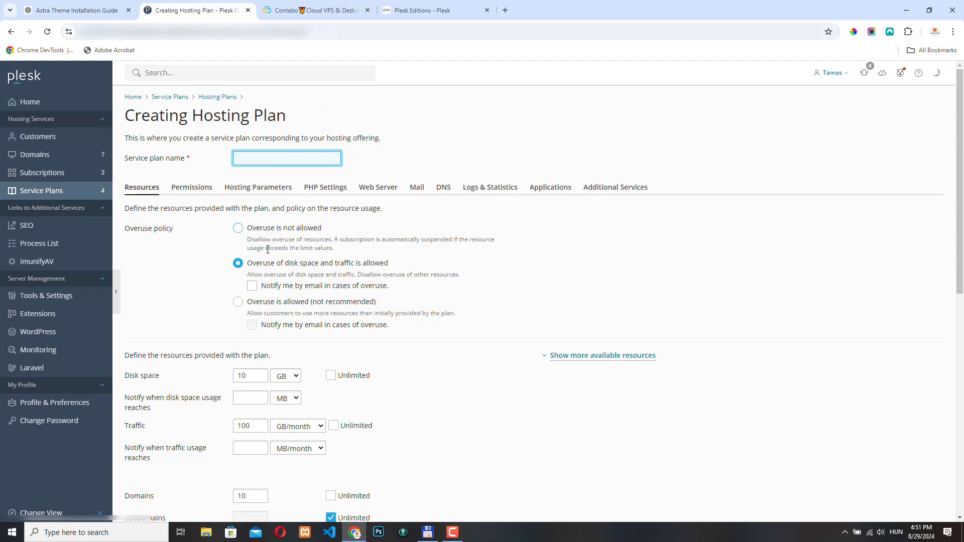
{"action": "scroll", "coordinate": [234, 365], "scroll_direction": "down", "scroll_amount": 9}
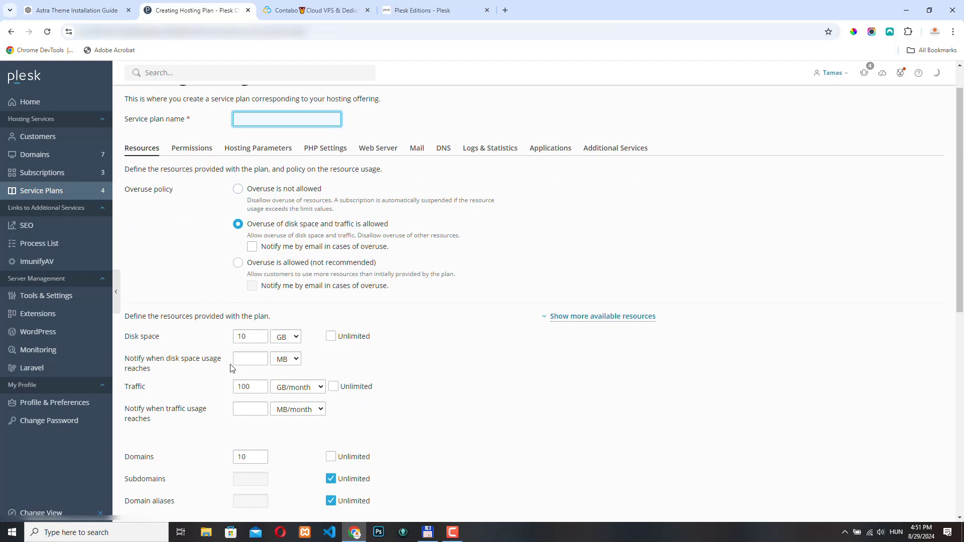
{"action": "scroll", "coordinate": [234, 362], "scroll_direction": "up", "scroll_amount": 10}
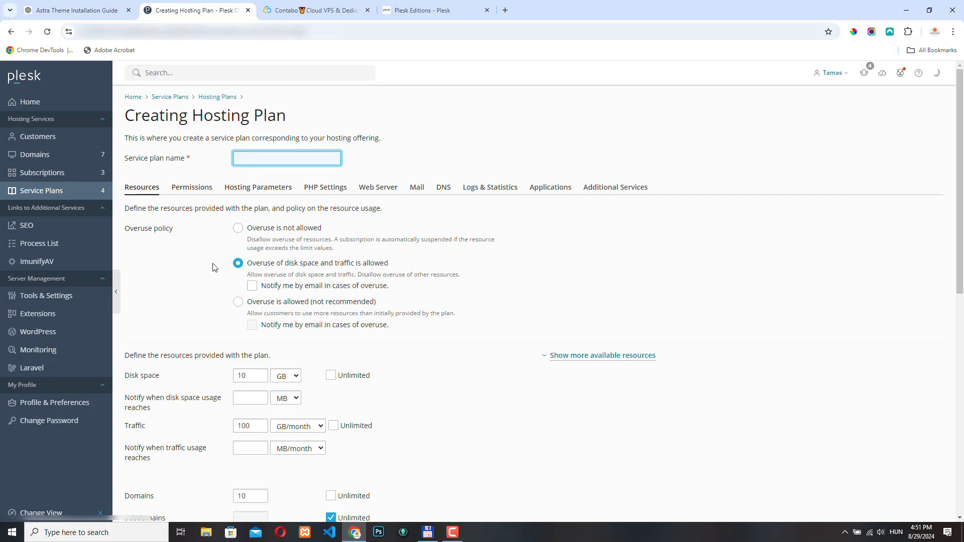
{"action": "scroll", "coordinate": [214, 266], "scroll_direction": "down", "scroll_amount": 2}
{"action": "scroll", "coordinate": [215, 267], "scroll_direction": "up", "scroll_amount": 2}
Enter 'Starter' as the new service plan's name
{"action": "left_click", "coordinate": [209, 153]}
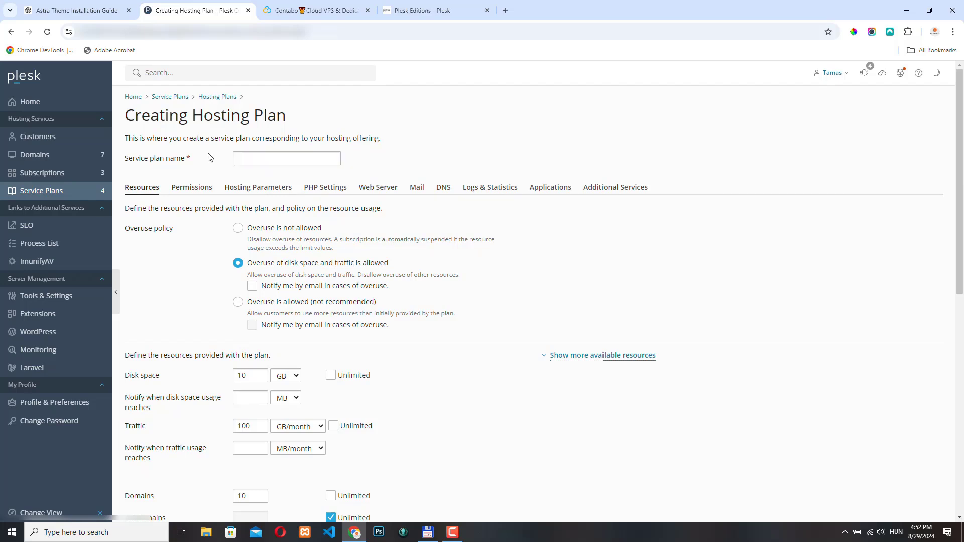
{"action": "left_click", "coordinate": [263, 158]}
{"action": "left_click", "coordinate": [261, 156]}
{"action": "type", "text": "S"}
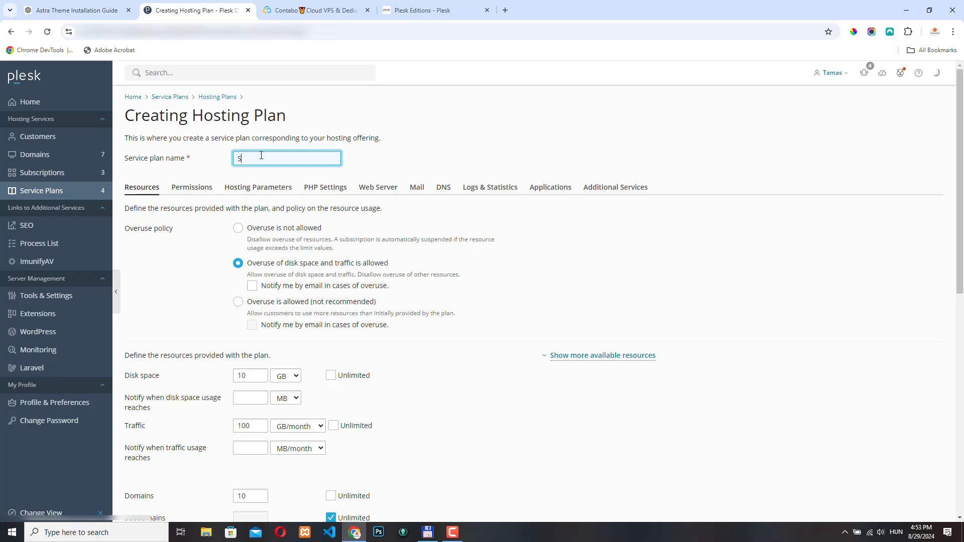
{"action": "type", "text": "tarter"}
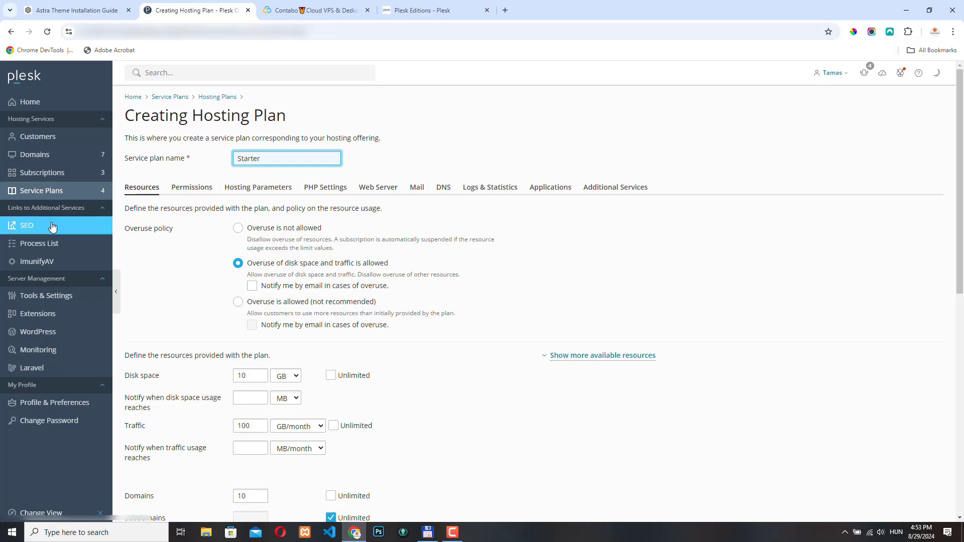
{"action": "left_click_drag", "start_coordinate": [127, 232], "coordinate": [195, 236]}
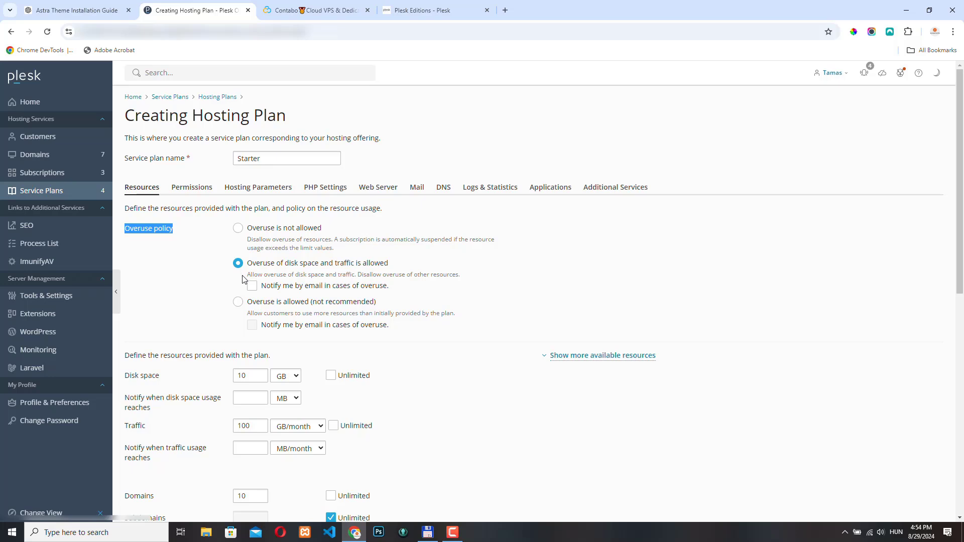
Allow overuse of disk space and traffic only, and set disk space 5 GB with a 4 GB warning
{"action": "left_click", "coordinate": [239, 302]}
{"action": "left_click", "coordinate": [239, 264]}
{"action": "scroll", "coordinate": [279, 271], "scroll_direction": "down", "scroll_amount": 4}
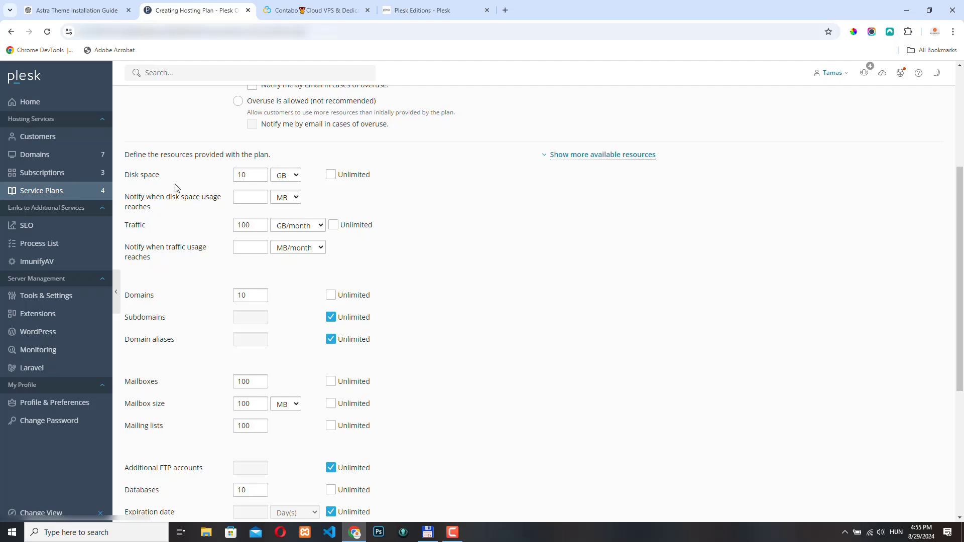
{"action": "key", "text": "Tab"}
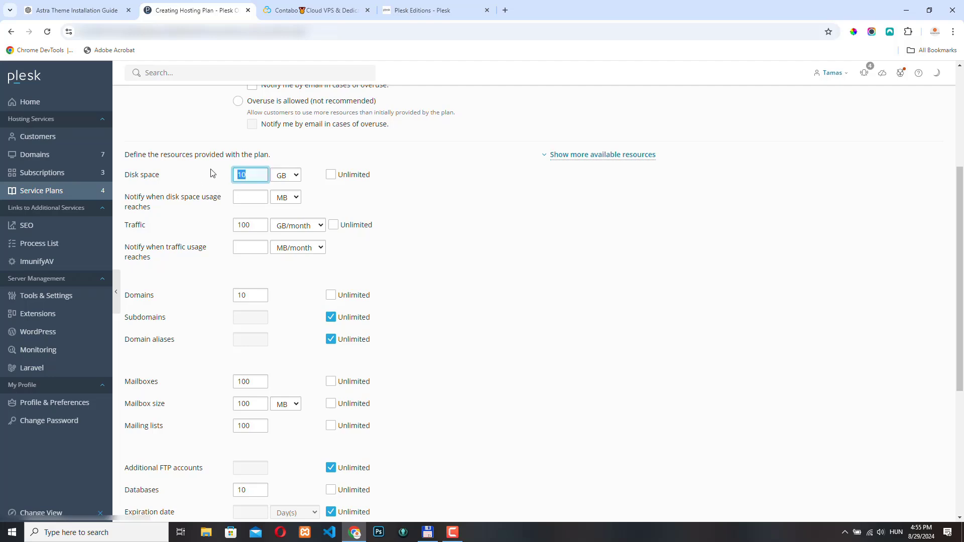
{"action": "type", "text": "5"}
{"action": "left_click", "coordinate": [250, 197]}
{"action": "type", "text": "4"}
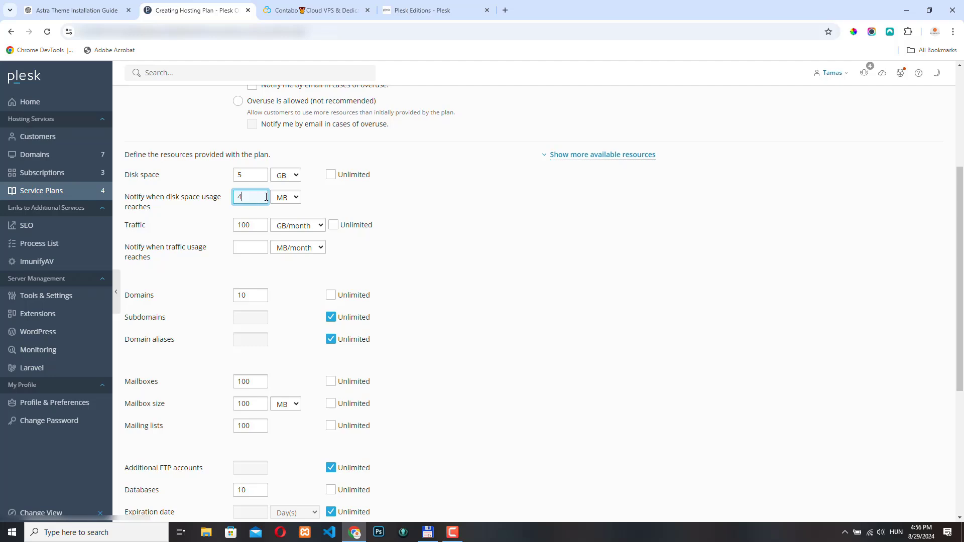
{"action": "left_click", "coordinate": [290, 197]}
{"action": "left_click", "coordinate": [288, 238]}
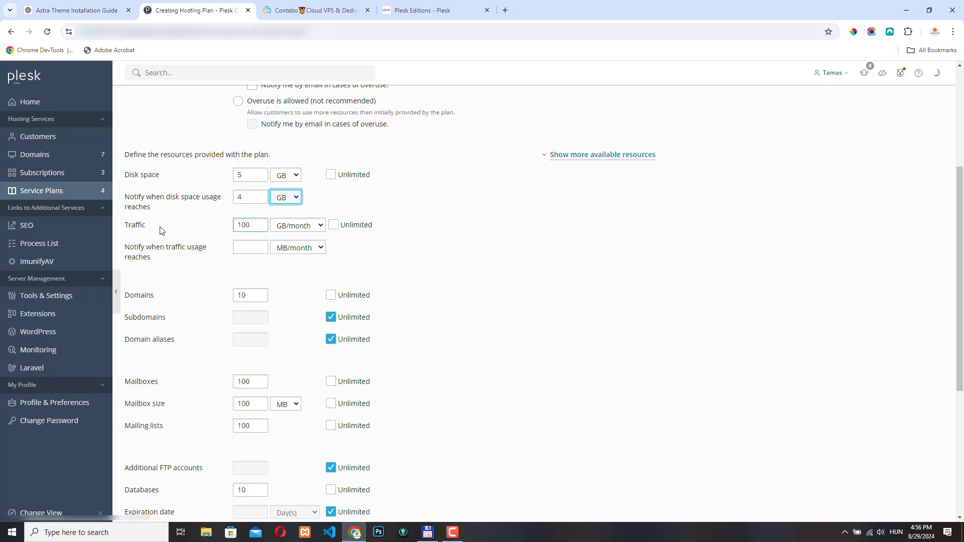
Limit the plan to 2 domains and 5 subdomains instead of unlimited
{"action": "left_click", "coordinate": [262, 244]}
{"action": "left_click", "coordinate": [259, 295]}
{"action": "left_click_drag", "start_coordinate": [256, 295], "coordinate": [221, 296]}
{"action": "type", "text": "2"}
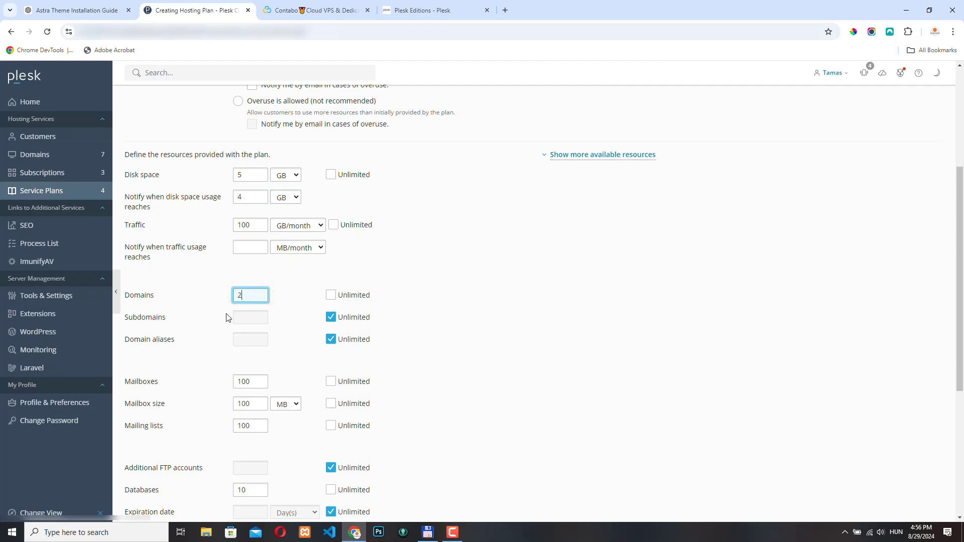
{"action": "left_click", "coordinate": [330, 317]}
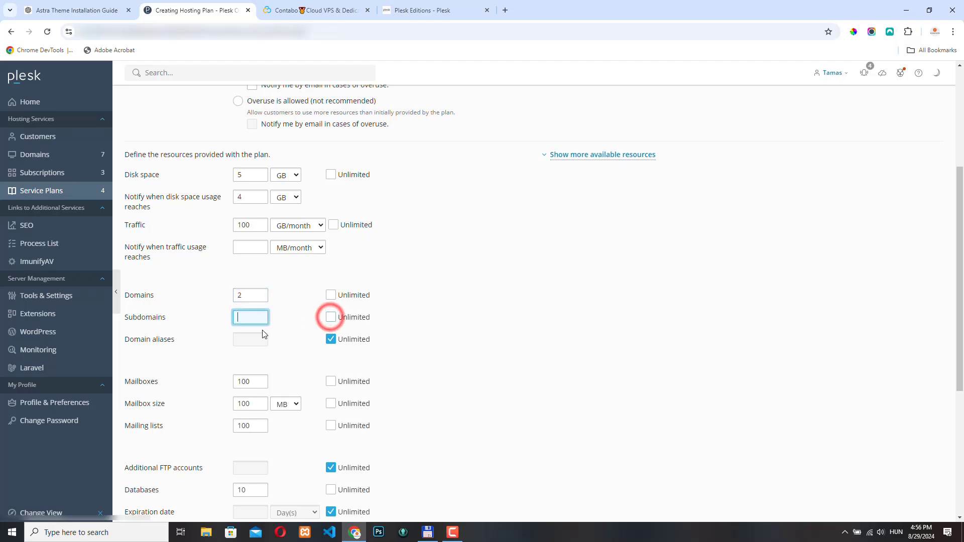
{"action": "left_click", "coordinate": [248, 318]}
{"action": "type", "text": "5"}
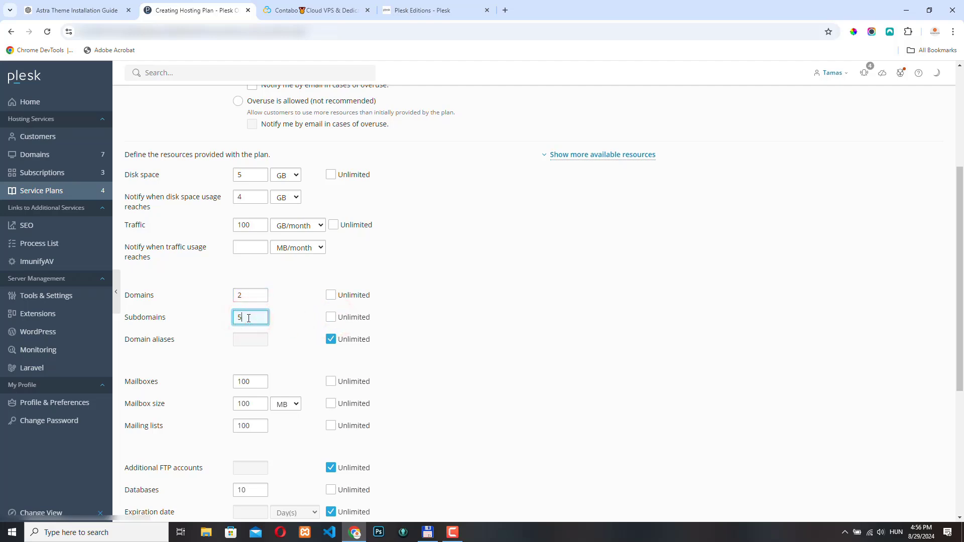
{"action": "scroll", "coordinate": [171, 244], "scroll_direction": "down", "scroll_amount": 3}
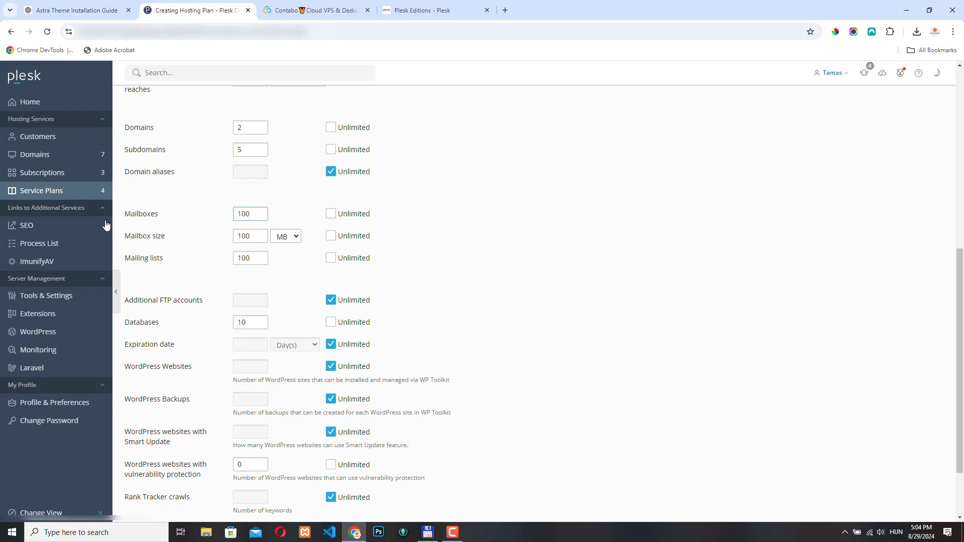
Set Mailboxes to 10 and Mailing lists to 10, keeping the 100 MB mailbox size
{"action": "left_click", "coordinate": [260, 218]}
{"action": "double_click", "coordinate": [250, 214]}
{"action": "type", "text": "10"}
{"action": "double_click", "coordinate": [251, 236]}
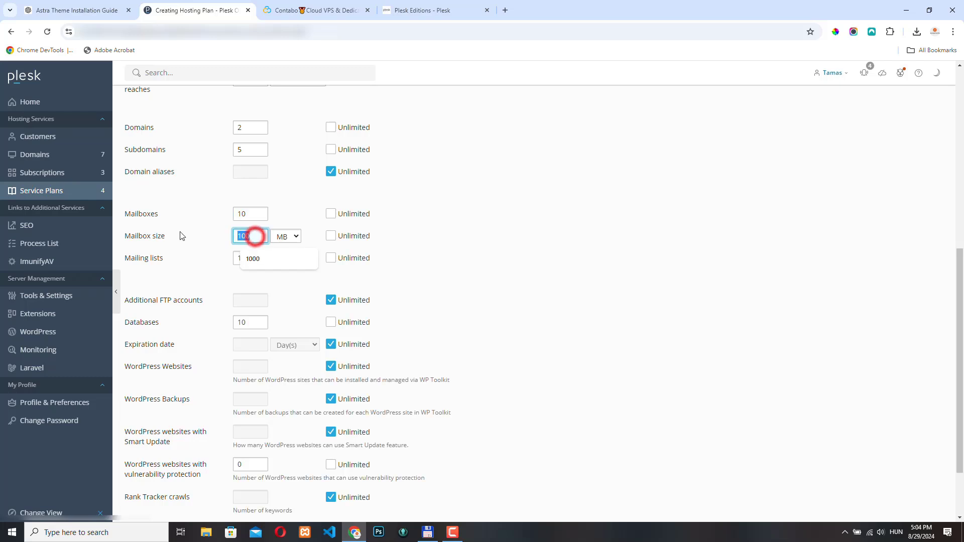
{"action": "left_click", "coordinate": [197, 232]}
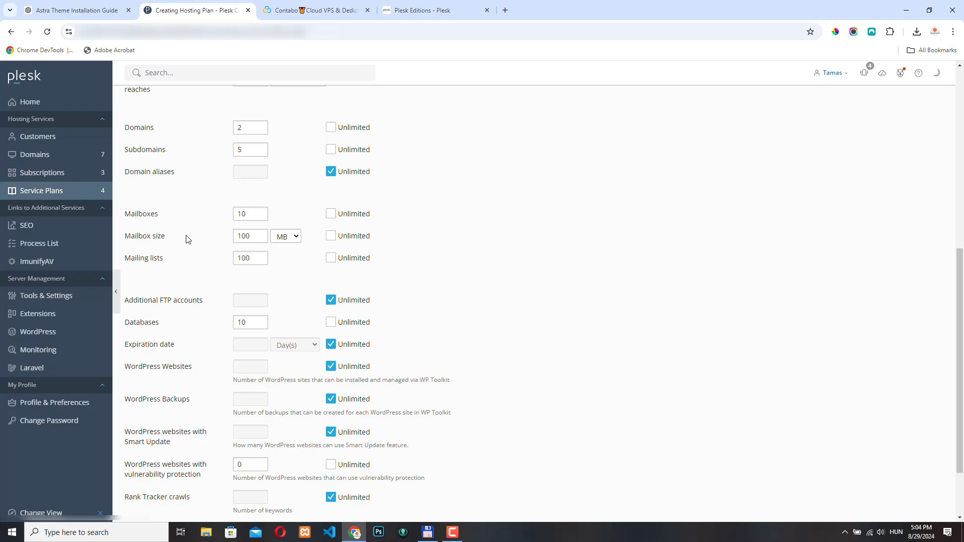
{"action": "left_click", "coordinate": [259, 258]}
{"action": "double_click", "coordinate": [259, 258]}
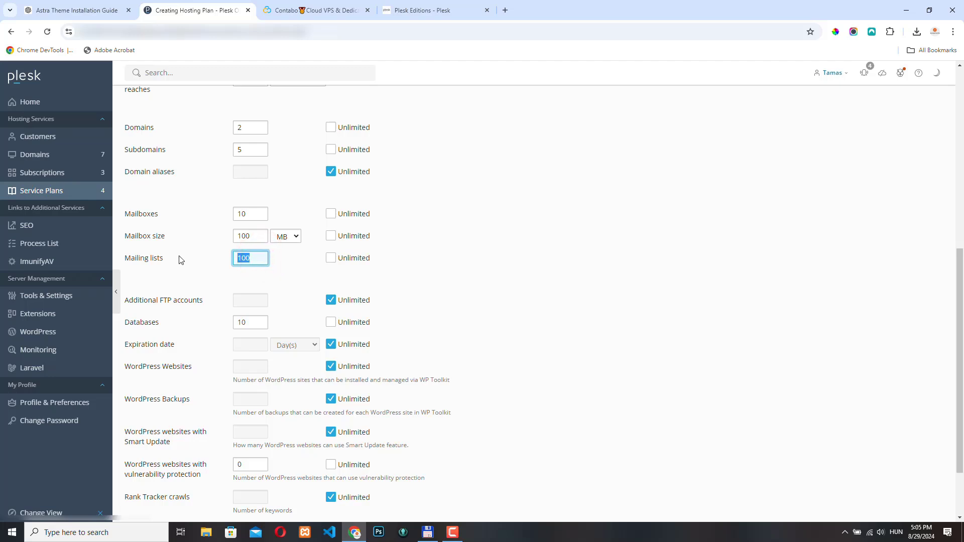
{"action": "type", "text": "10"}
{"action": "scroll", "coordinate": [179, 258], "scroll_direction": "down", "scroll_amount": 2}
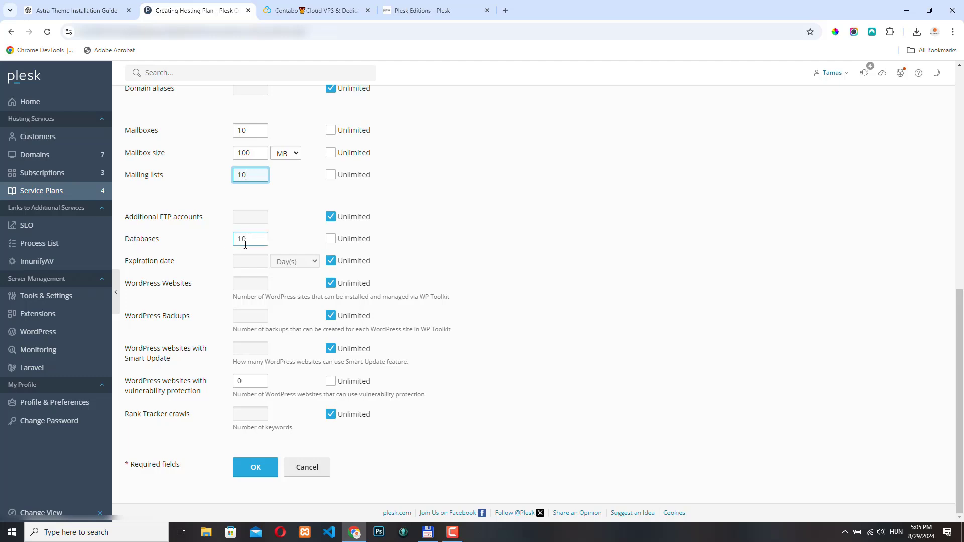
{"action": "left_click_drag", "start_coordinate": [256, 240], "coordinate": [213, 234]}
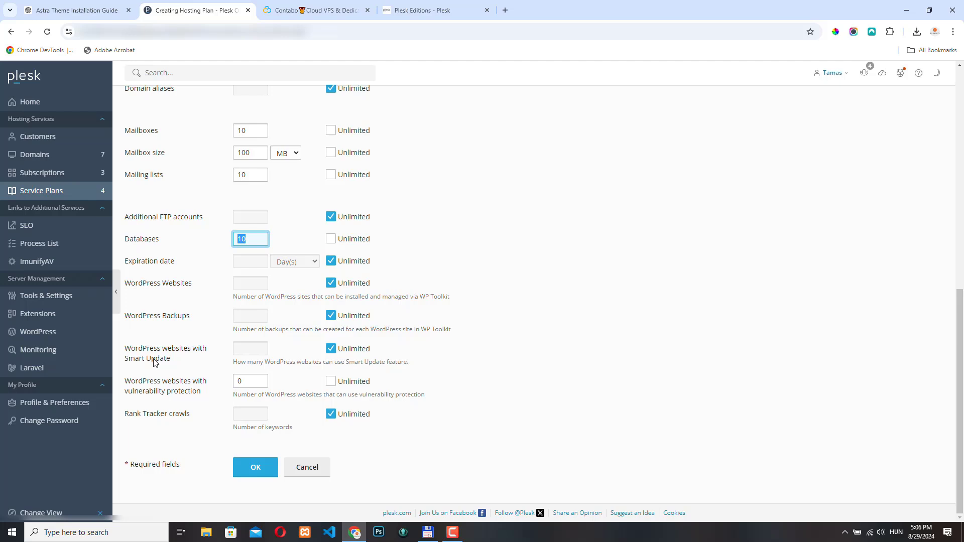
{"action": "left_click", "coordinate": [127, 414]}
{"action": "left_click_drag", "start_coordinate": [128, 415], "coordinate": [200, 433]}
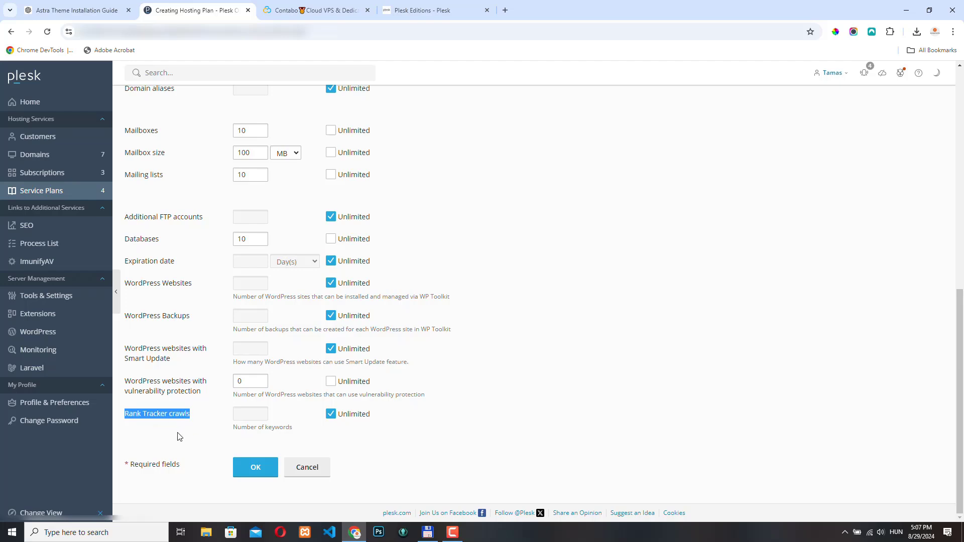
{"action": "scroll", "coordinate": [194, 415], "scroll_direction": "up", "scroll_amount": 9}
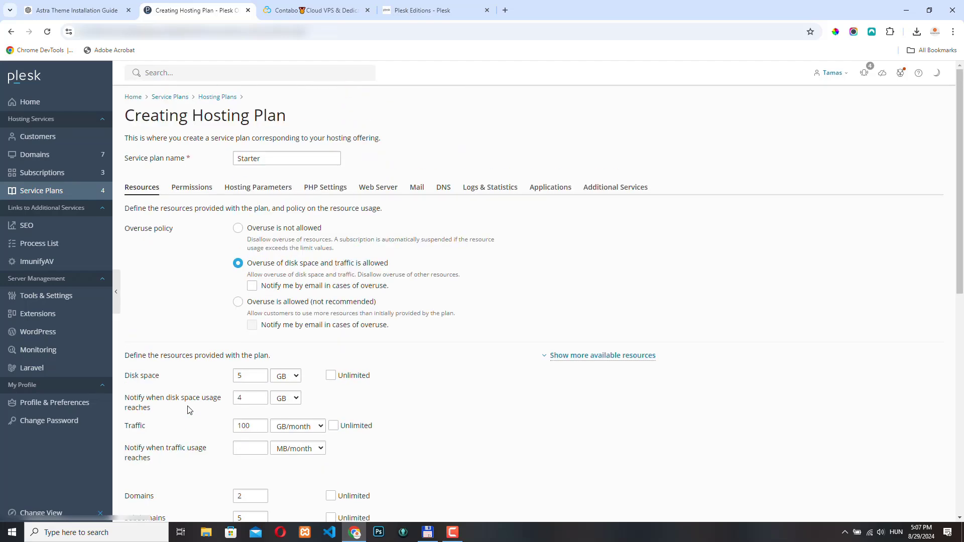
Open the Starter plan's Permissions tab, leaving hosting settings management unchecked
{"action": "left_click", "coordinate": [196, 187]}
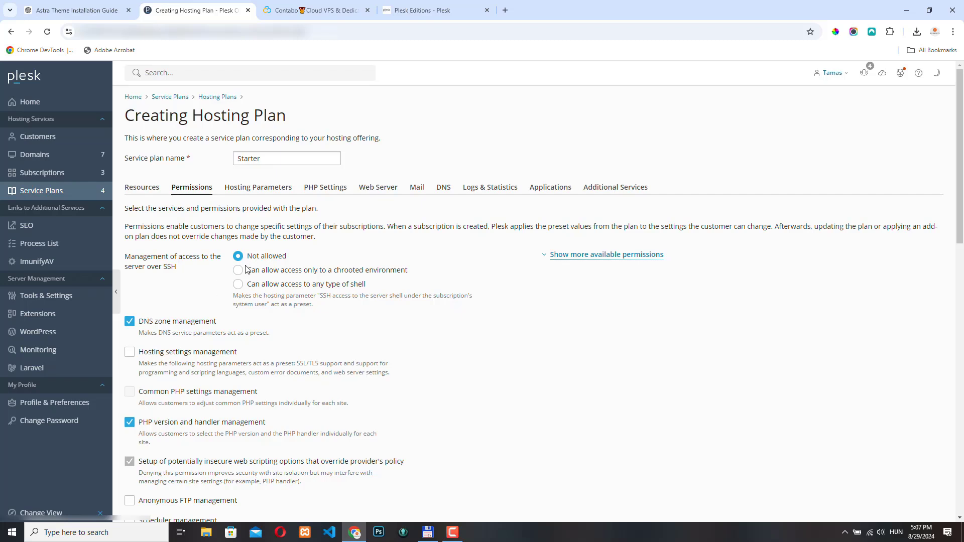
{"action": "scroll", "coordinate": [131, 174], "scroll_direction": "down", "scroll_amount": 3}
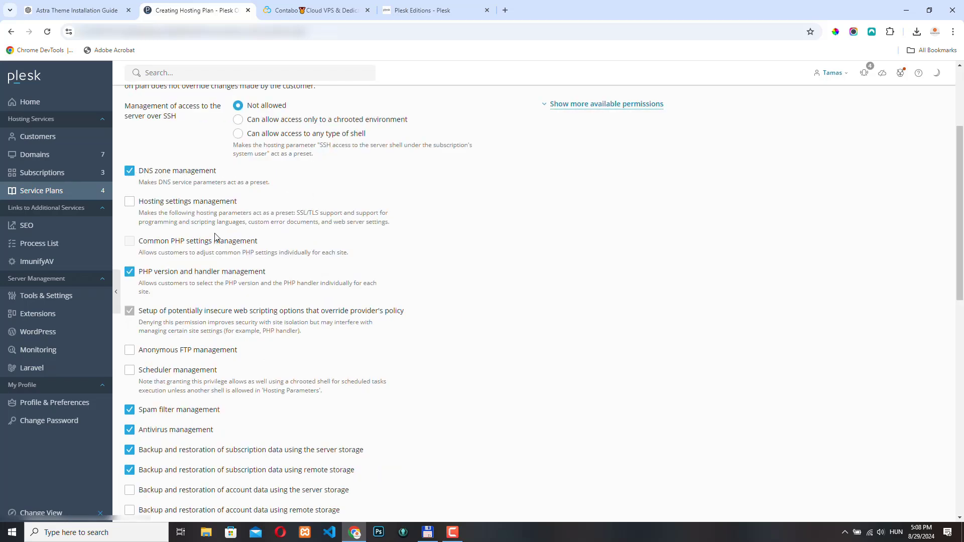
{"action": "left_click", "coordinate": [129, 202]}
{"action": "left_click", "coordinate": [129, 202]}
Withhold Node.js support, state and version management permissions from the Starter plan
{"action": "scroll", "coordinate": [203, 222], "scroll_direction": "down", "scroll_amount": 2}
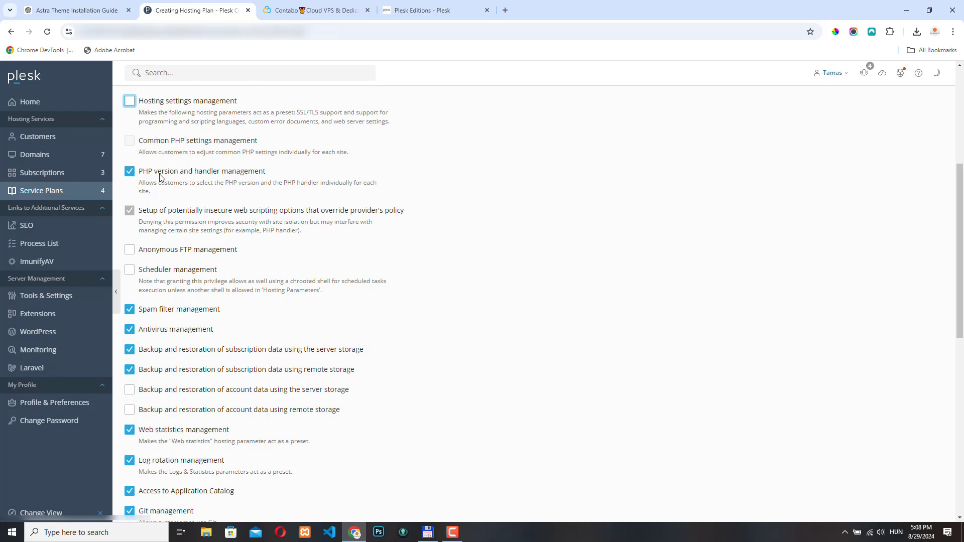
{"action": "scroll", "coordinate": [196, 231], "scroll_direction": "down", "scroll_amount": 3}
{"action": "scroll", "coordinate": [196, 231], "scroll_direction": "down", "scroll_amount": 4}
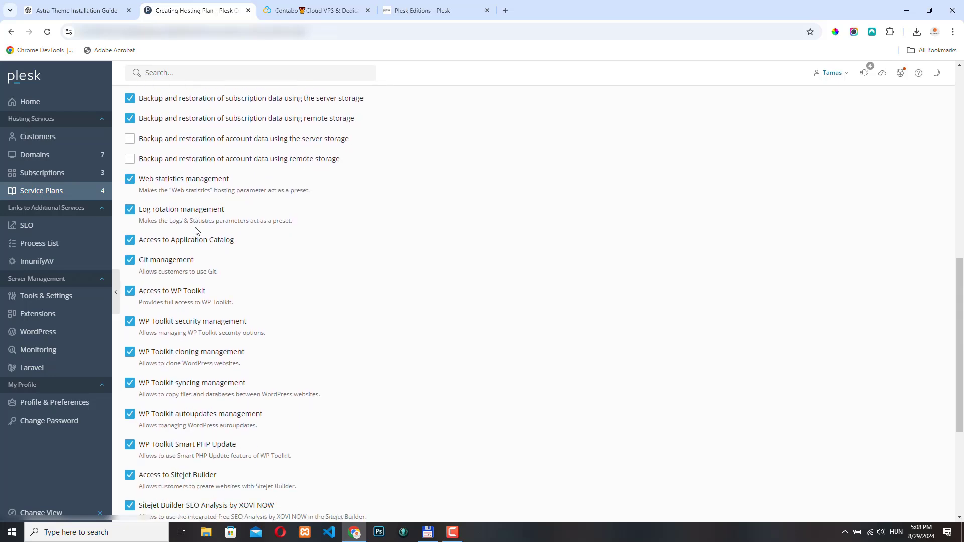
{"action": "scroll", "coordinate": [188, 231], "scroll_direction": "down", "scroll_amount": 2}
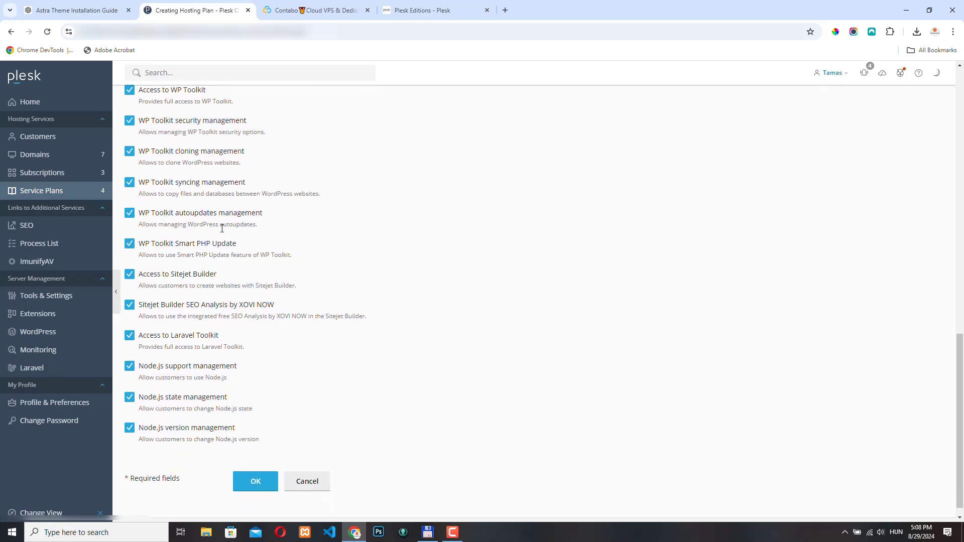
{"action": "scroll", "coordinate": [221, 234], "scroll_direction": "down", "scroll_amount": 1}
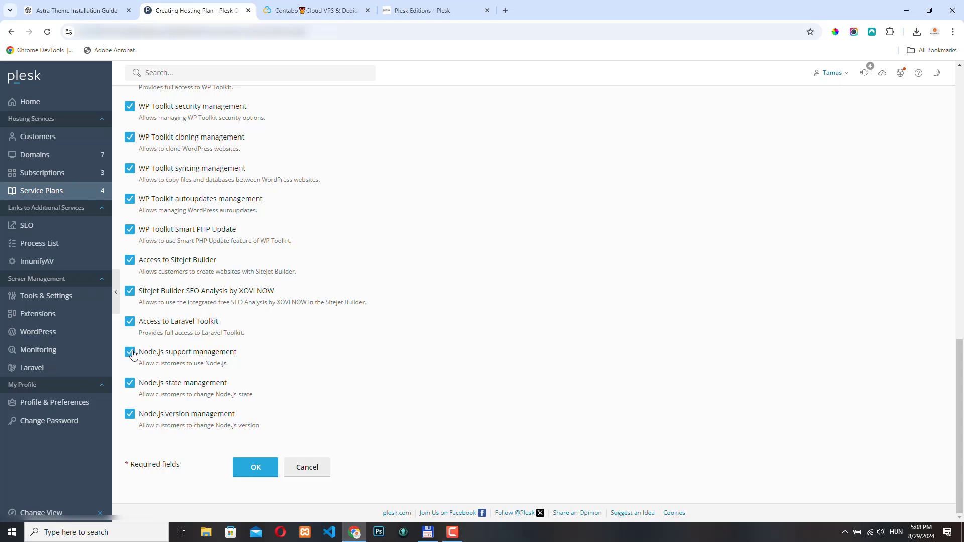
{"action": "left_click", "coordinate": [129, 353]}
{"action": "left_click", "coordinate": [130, 383]}
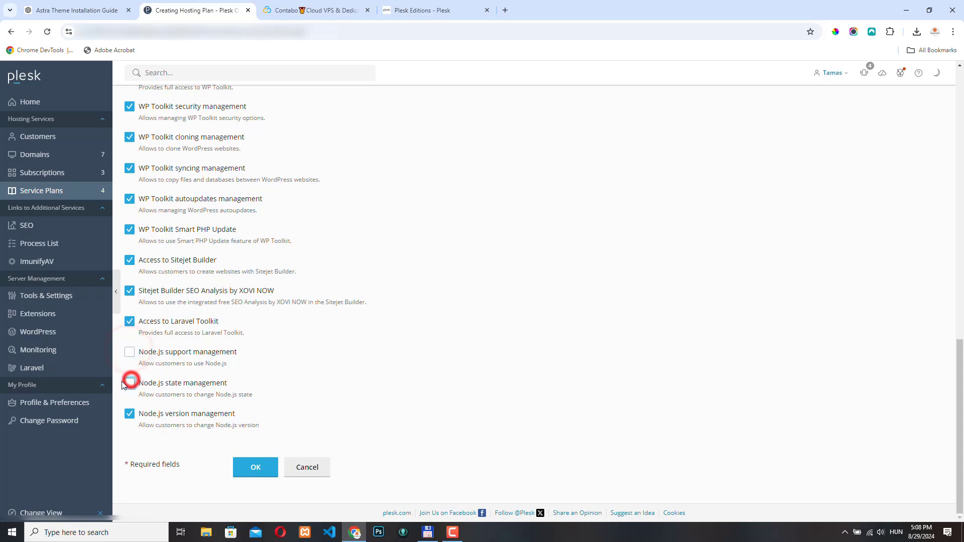
{"action": "left_click", "coordinate": [130, 414]}
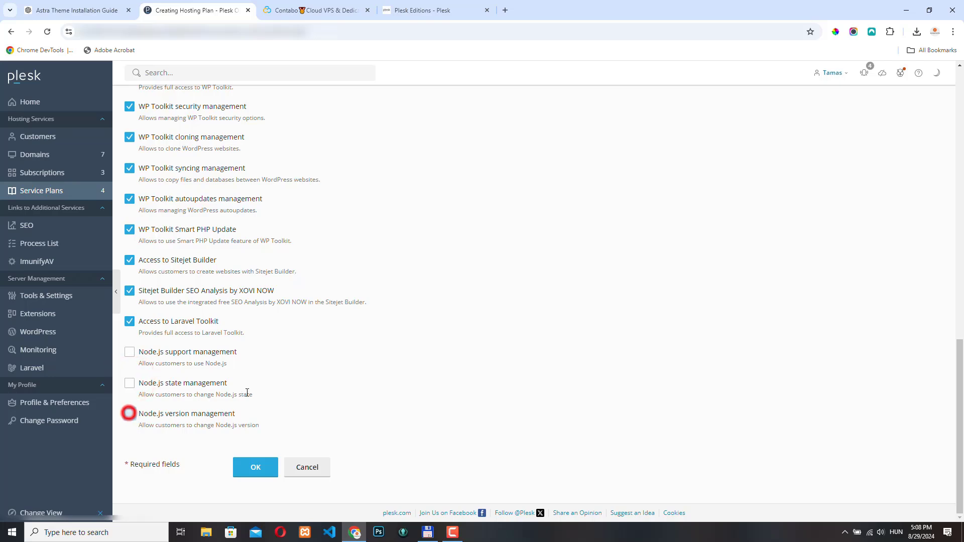
{"action": "scroll", "coordinate": [243, 394], "scroll_direction": "up", "scroll_amount": 20}
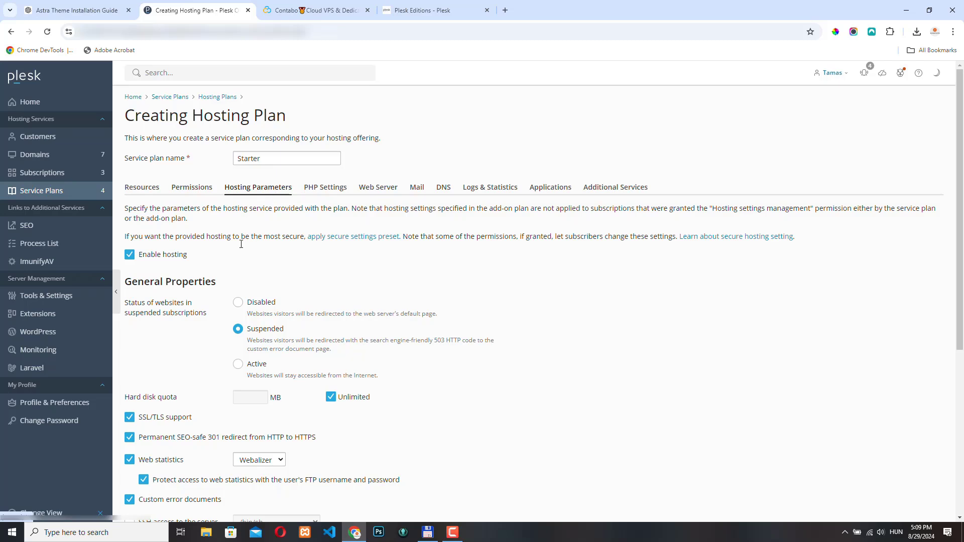
Scan the Starter plan's hosting parameters unchanged, then bring up its PHP Settings
{"action": "scroll", "coordinate": [243, 275], "scroll_direction": "down", "scroll_amount": 2}
{"action": "scroll", "coordinate": [242, 274], "scroll_direction": "down", "scroll_amount": 2}
{"action": "scroll", "coordinate": [185, 283], "scroll_direction": "down", "scroll_amount": 3}
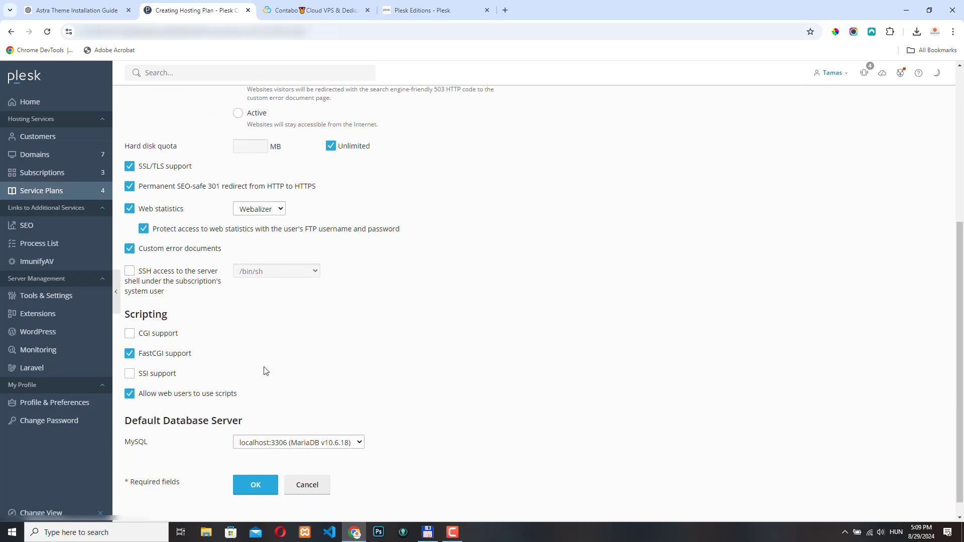
{"action": "scroll", "coordinate": [268, 371], "scroll_direction": "down", "scroll_amount": 1}
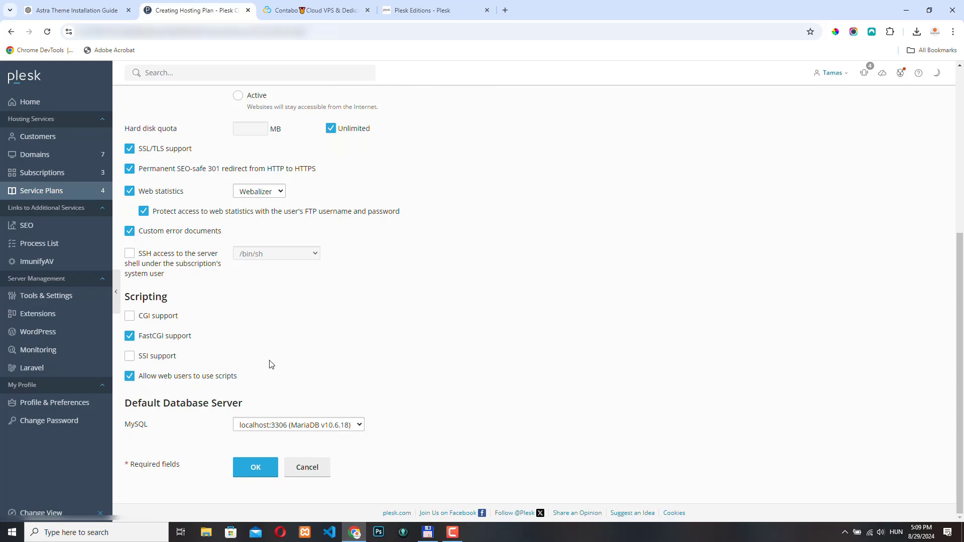
{"action": "scroll", "coordinate": [355, 264], "scroll_direction": "up", "scroll_amount": 5}
{"action": "left_click", "coordinate": [326, 189]}
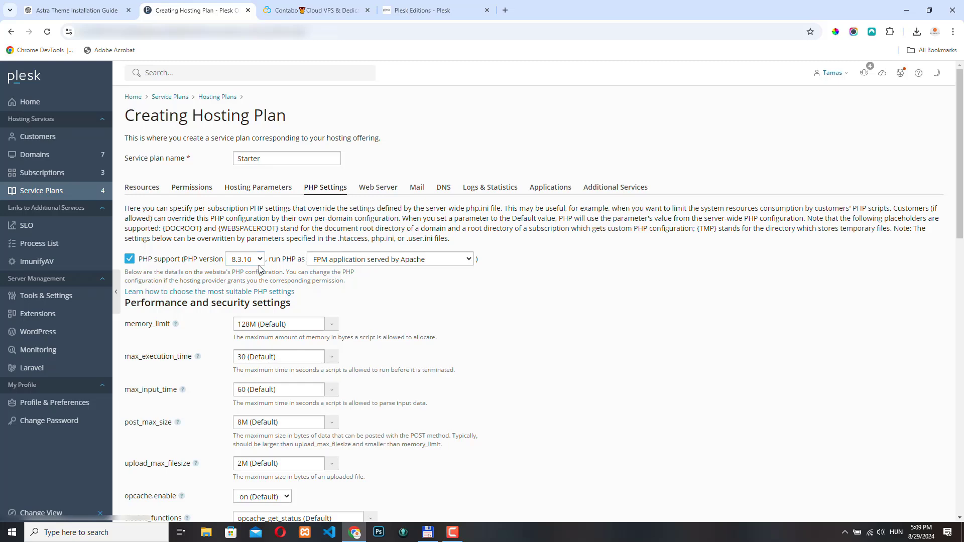
Review the plan's default PHP settings: PHP 8.3.10 as FPM application served by Apache
{"action": "scroll", "coordinate": [568, 395], "scroll_direction": "down", "scroll_amount": 2}
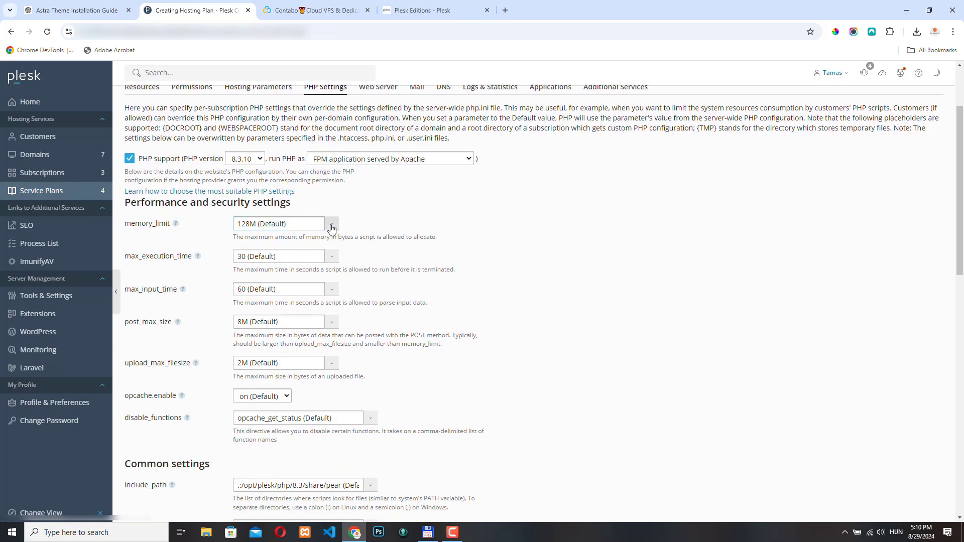
{"action": "scroll", "coordinate": [215, 342], "scroll_direction": "down", "scroll_amount": 9}
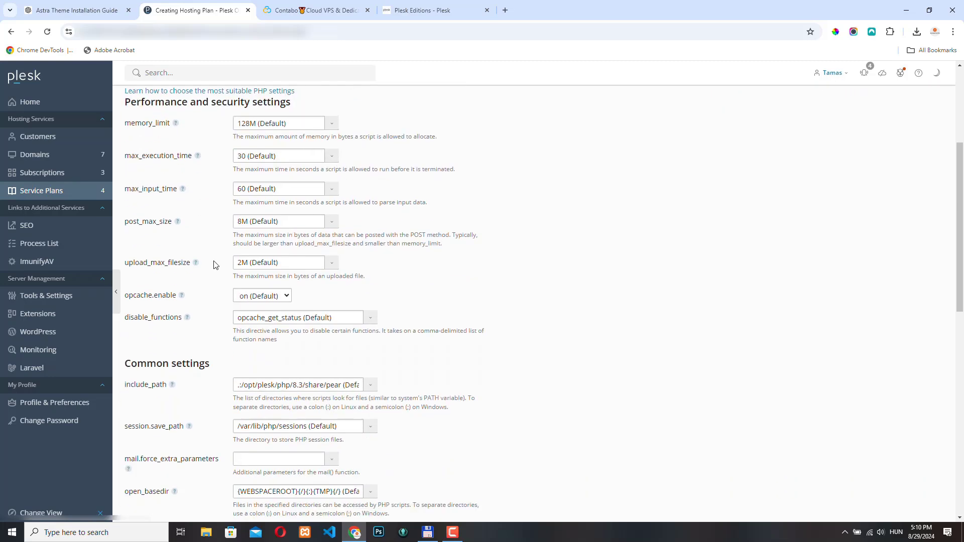
{"action": "scroll", "coordinate": [215, 265], "scroll_direction": "down", "scroll_amount": 3}
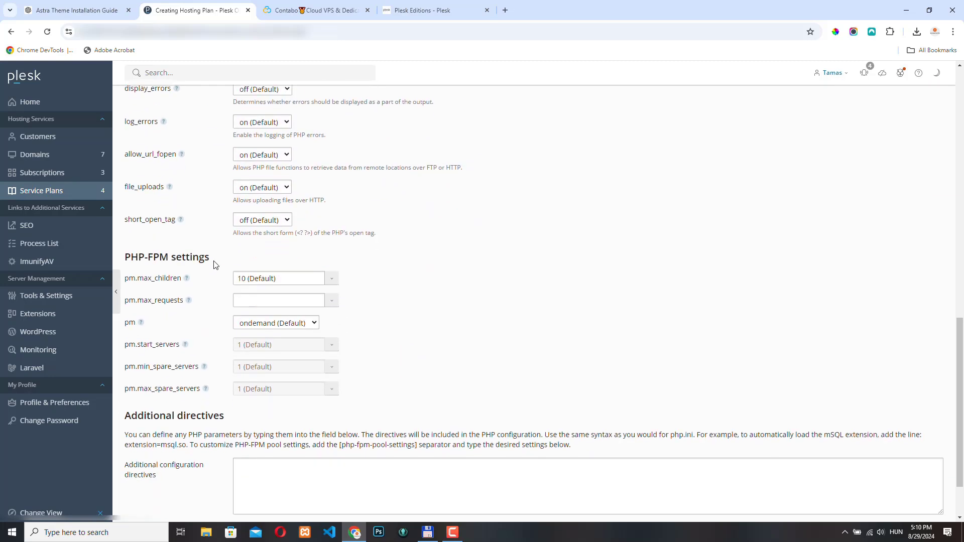
{"action": "scroll", "coordinate": [211, 397], "scroll_direction": "up", "scroll_amount": 12}
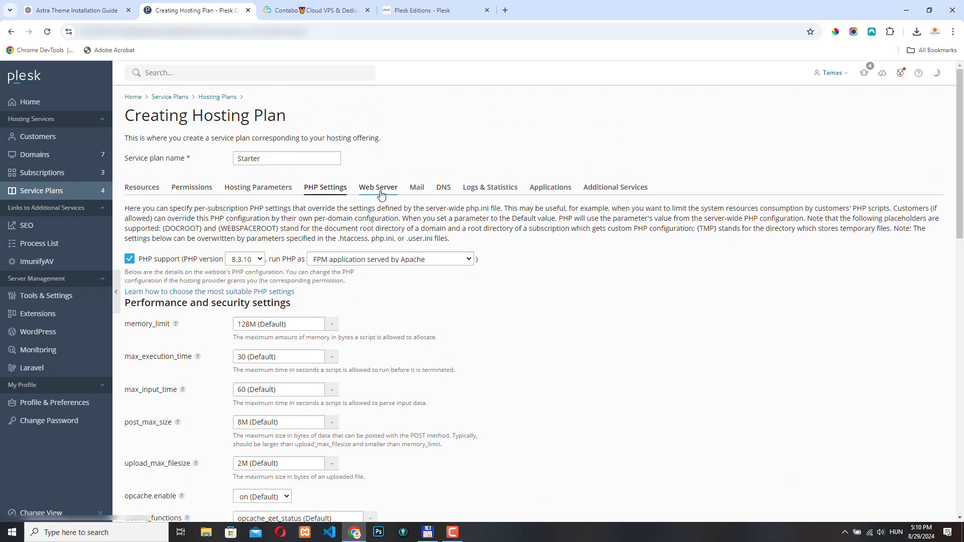
Review the Web Server settings: symbolic-link restriction, nginx proxy mode, 128 MB request limit
{"action": "left_click", "coordinate": [380, 187]}
{"action": "scroll", "coordinate": [522, 296], "scroll_direction": "down", "scroll_amount": 1}
{"action": "scroll", "coordinate": [428, 232], "scroll_direction": "down", "scroll_amount": 5}
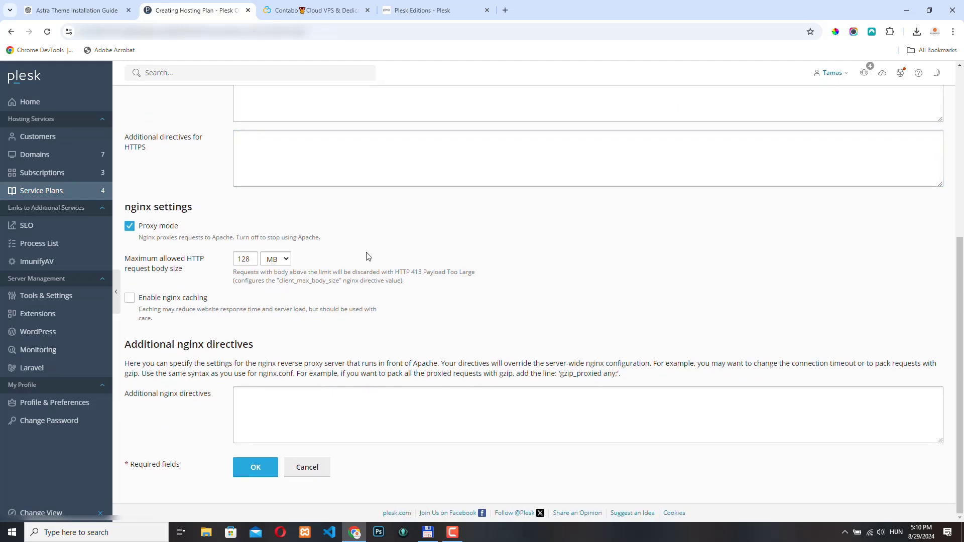
{"action": "scroll", "coordinate": [342, 272], "scroll_direction": "up", "scroll_amount": 6}
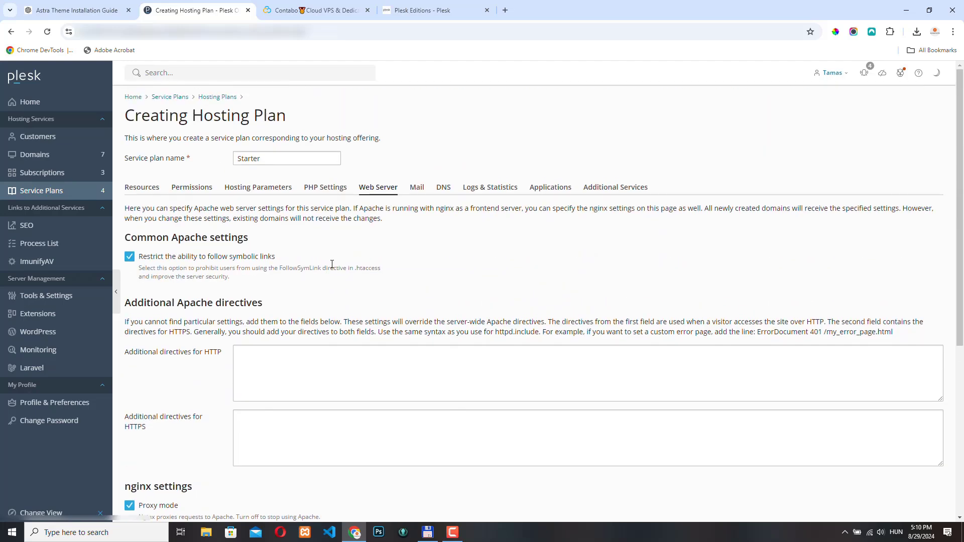
Show the plan's Mail settings, keeping Roundcube (1.6.8) as the webmail client
{"action": "left_click", "coordinate": [417, 188]}
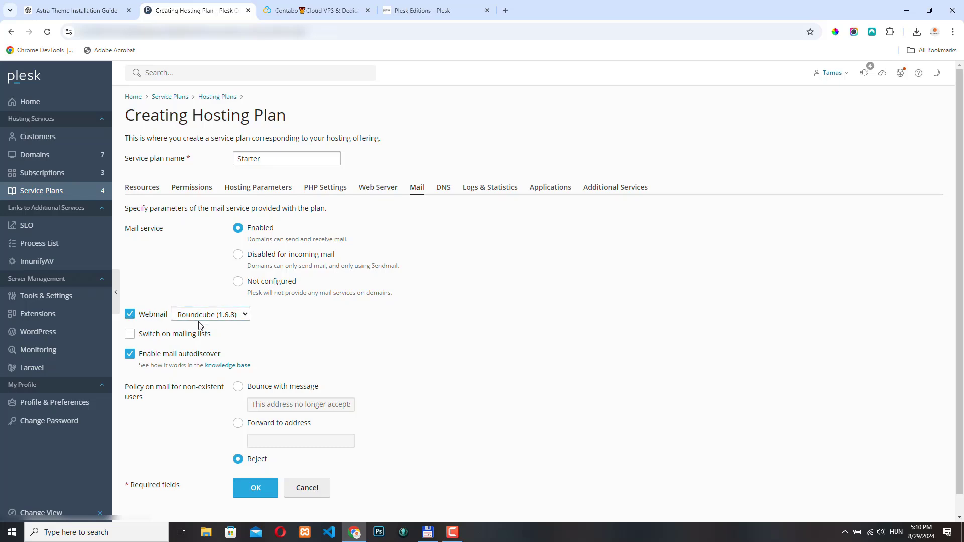
{"action": "left_click", "coordinate": [245, 315]}
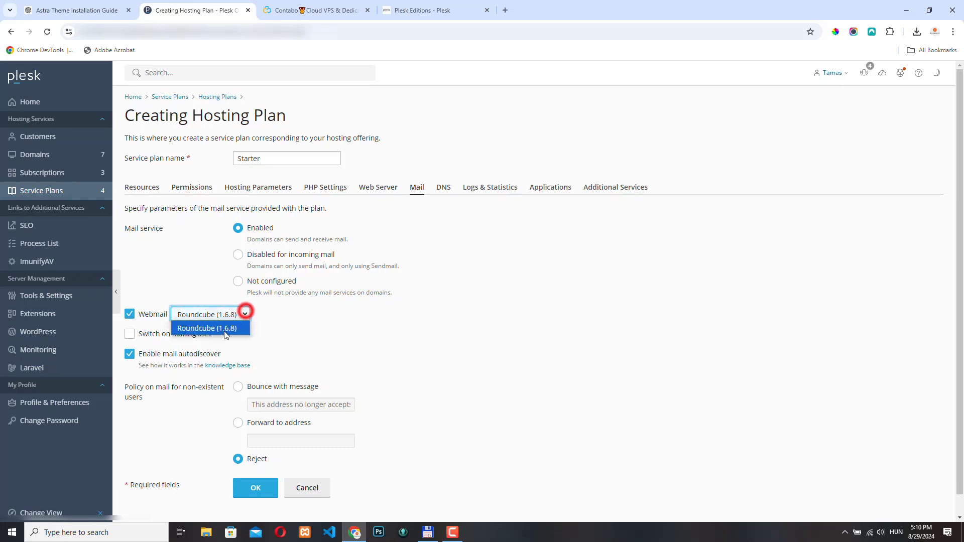
{"action": "left_click", "coordinate": [335, 321]}
{"action": "scroll", "coordinate": [330, 319], "scroll_direction": "down", "scroll_amount": 1}
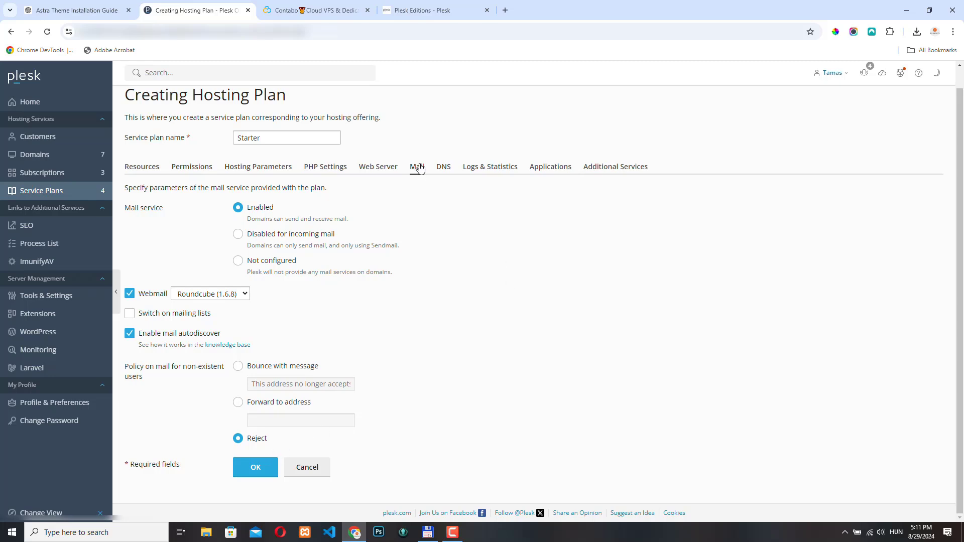
Show the plan's DNS settings with the domain DNS zone left as Primary
{"action": "left_click", "coordinate": [444, 169]}
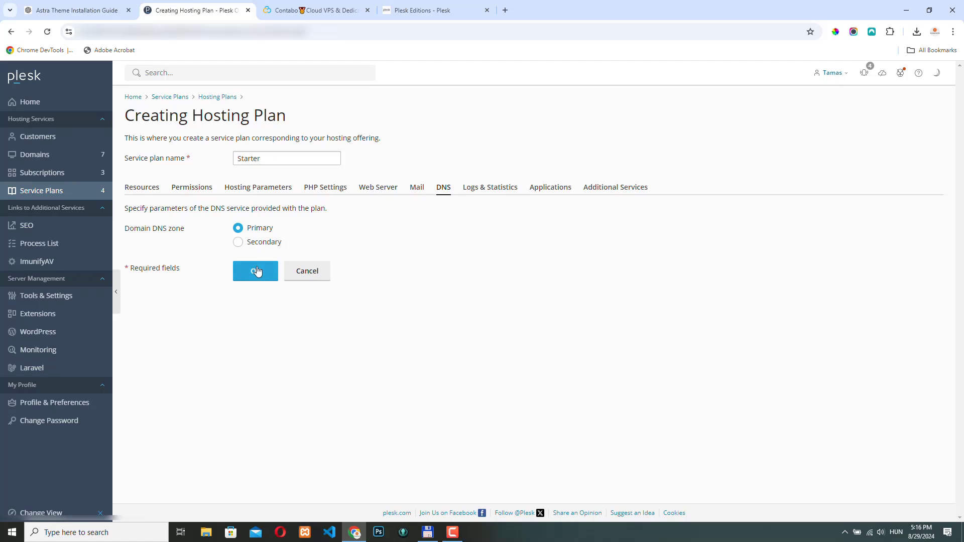
Review the Logs & Statistics settings, then go to the plan's Applications options
{"action": "left_click", "coordinate": [497, 193]}
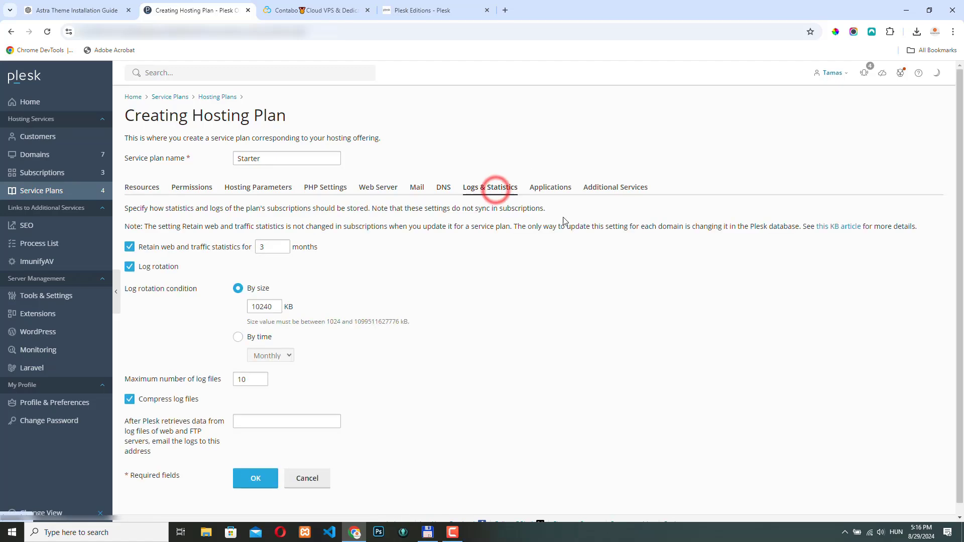
{"action": "scroll", "coordinate": [237, 276], "scroll_direction": "down", "scroll_amount": 1}
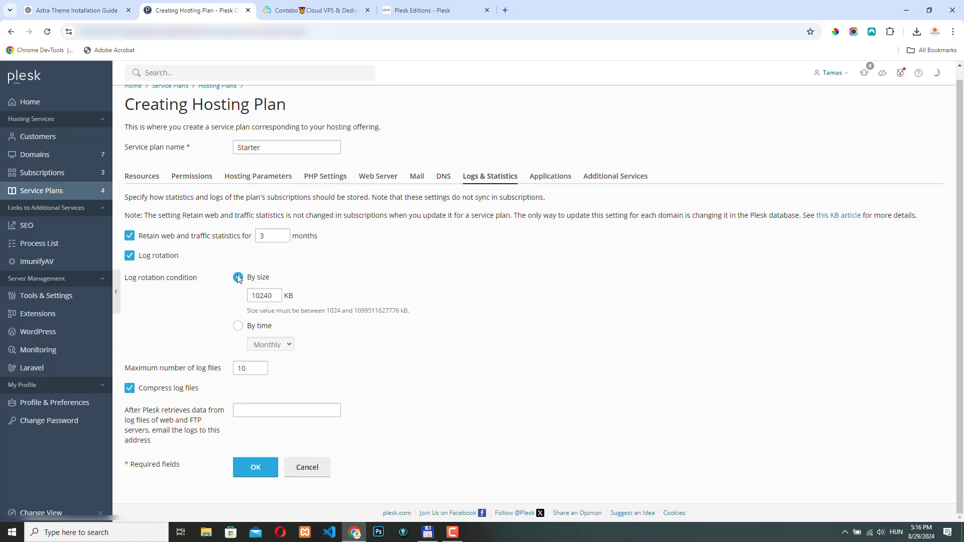
{"action": "scroll", "coordinate": [327, 296], "scroll_direction": "up", "scroll_amount": 1}
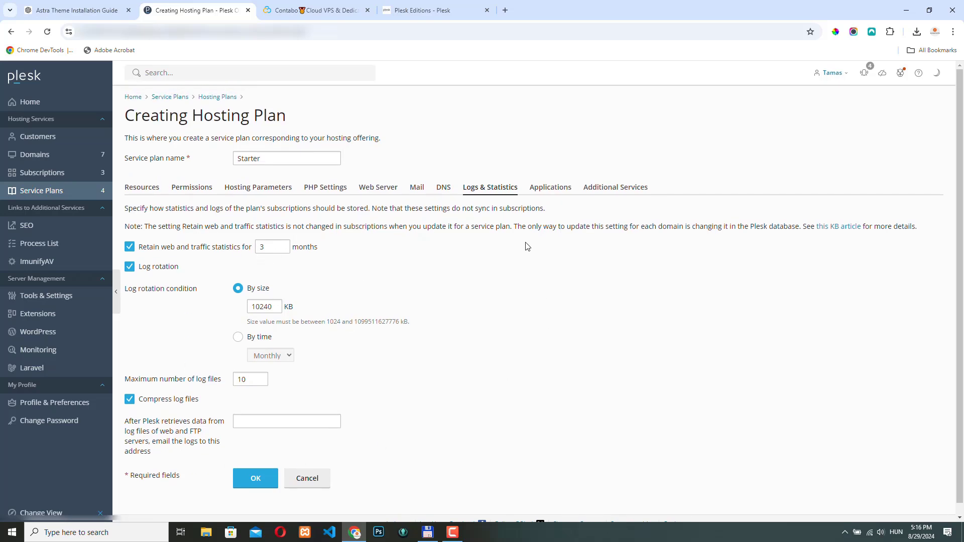
{"action": "left_click", "coordinate": [552, 189]}
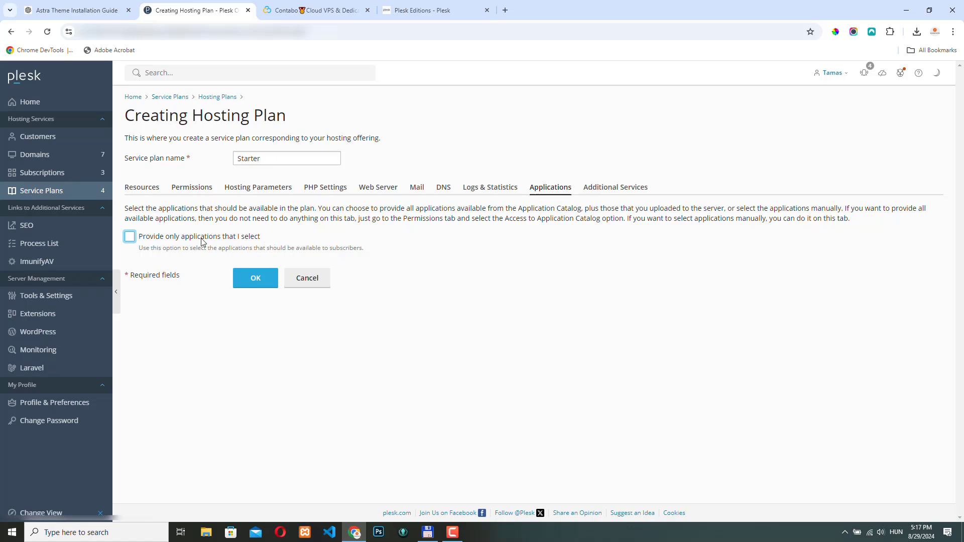
Enable 'Provide only applications that I select' and move WordPress into the Selected list
{"action": "left_click", "coordinate": [129, 237]}
{"action": "scroll", "coordinate": [356, 307], "scroll_direction": "down", "scroll_amount": 2}
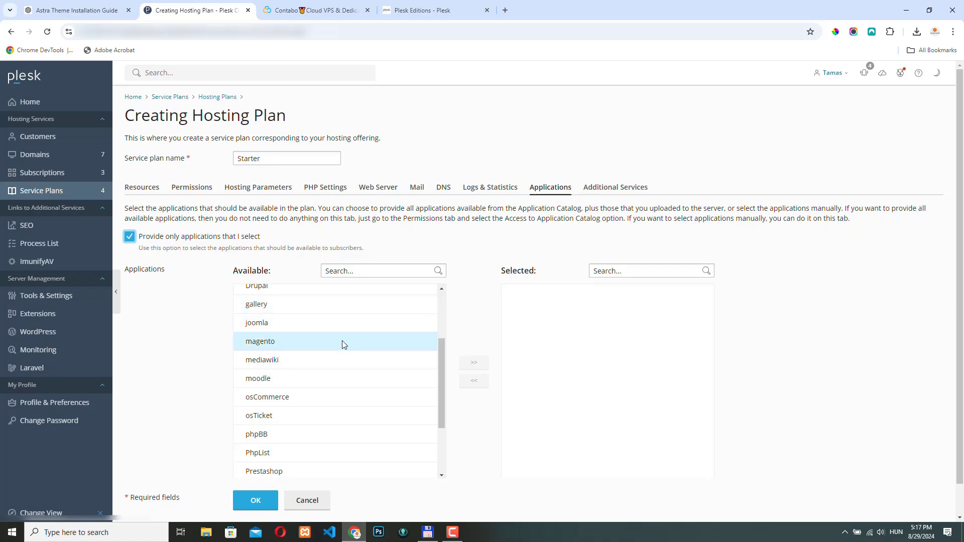
{"action": "scroll", "coordinate": [340, 351], "scroll_direction": "up", "scroll_amount": 2}
{"action": "scroll", "coordinate": [301, 392], "scroll_direction": "down", "scroll_amount": 4}
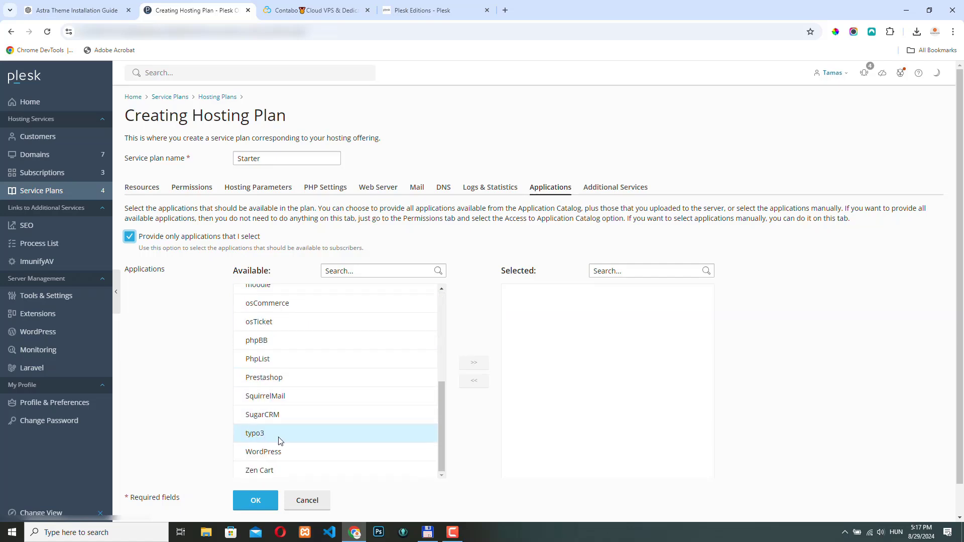
{"action": "scroll", "coordinate": [332, 437], "scroll_direction": "up", "scroll_amount": 3}
{"action": "scroll", "coordinate": [312, 424], "scroll_direction": "down", "scroll_amount": 1}
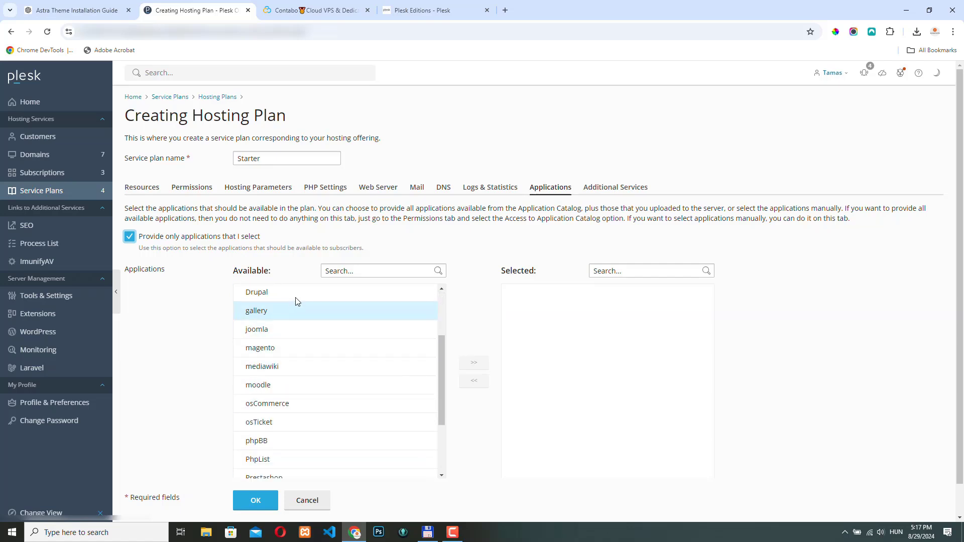
{"action": "scroll", "coordinate": [283, 371], "scroll_direction": "down", "scroll_amount": 3}
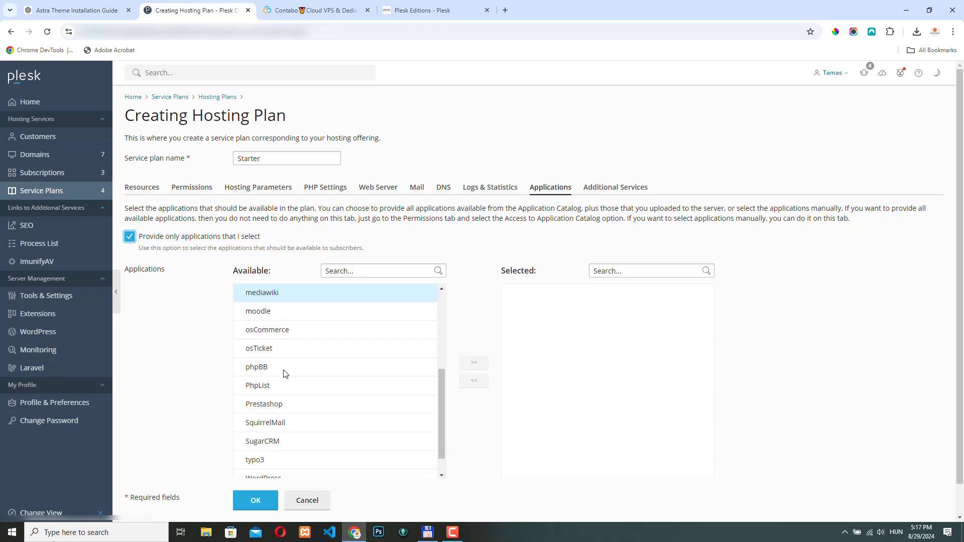
{"action": "scroll", "coordinate": [284, 425], "scroll_direction": "down", "scroll_amount": 1}
{"action": "left_click", "coordinate": [285, 426]}
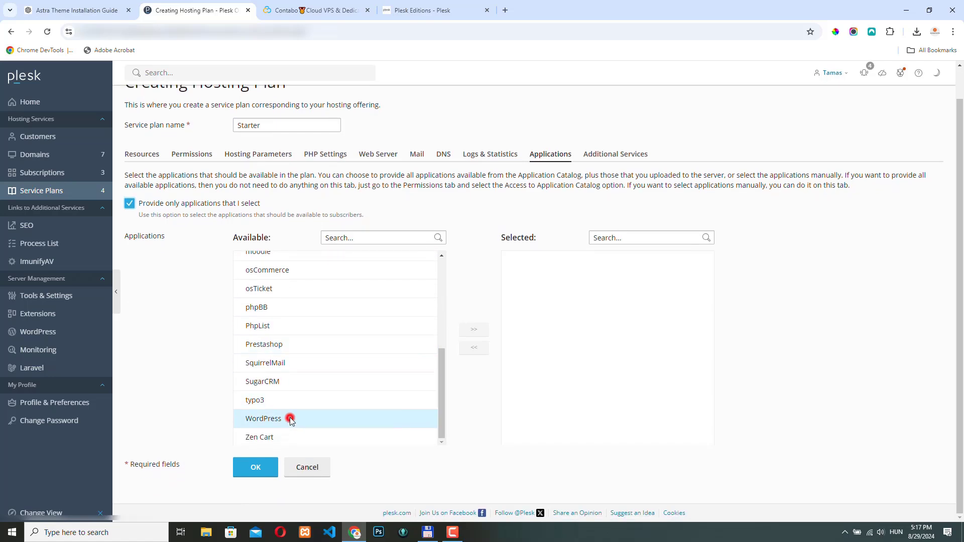
{"action": "left_click", "coordinate": [474, 329]}
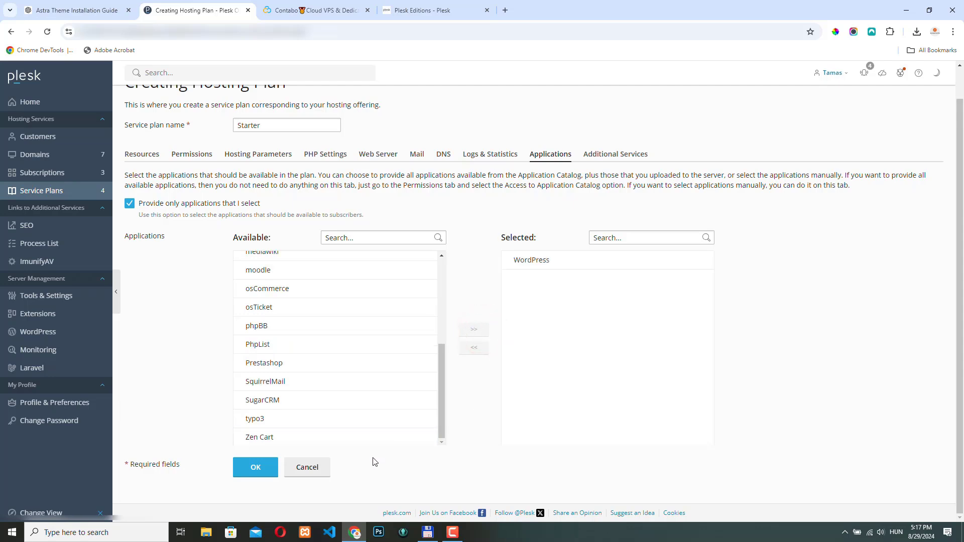
{"action": "left_click", "coordinate": [625, 154]}
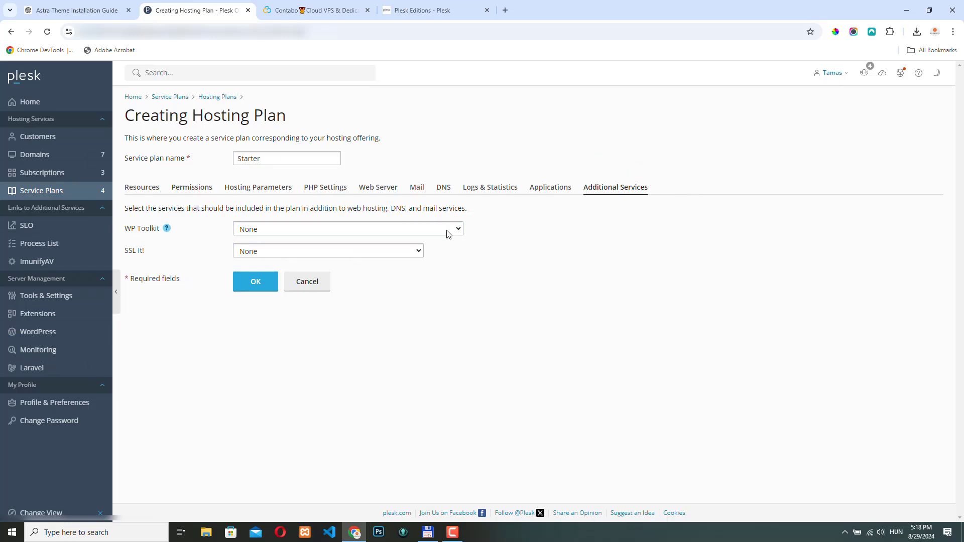
Recheck the Starter plan's resource limits and save it with OK
{"action": "left_click", "coordinate": [141, 189]}
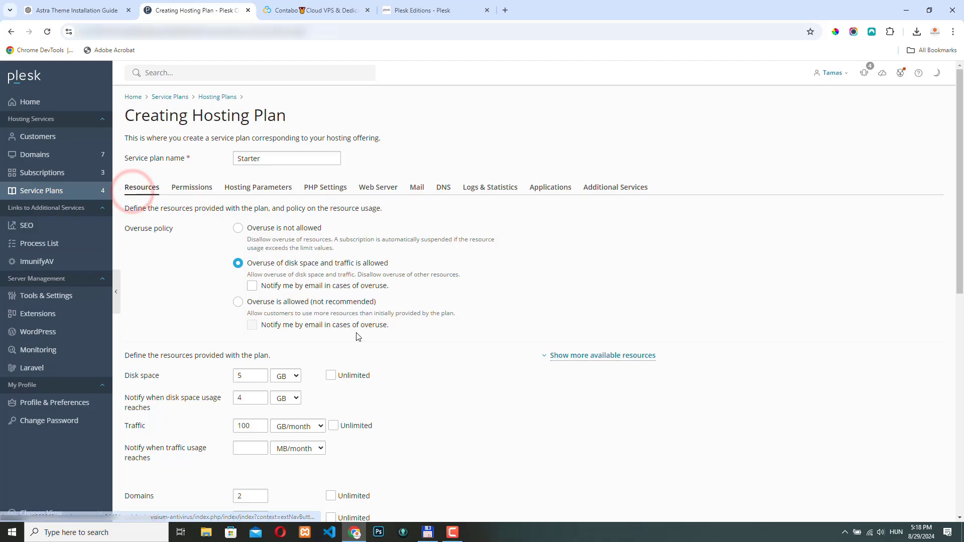
{"action": "scroll", "coordinate": [358, 337], "scroll_direction": "down", "scroll_amount": 5}
{"action": "scroll", "coordinate": [336, 197], "scroll_direction": "down", "scroll_amount": 4}
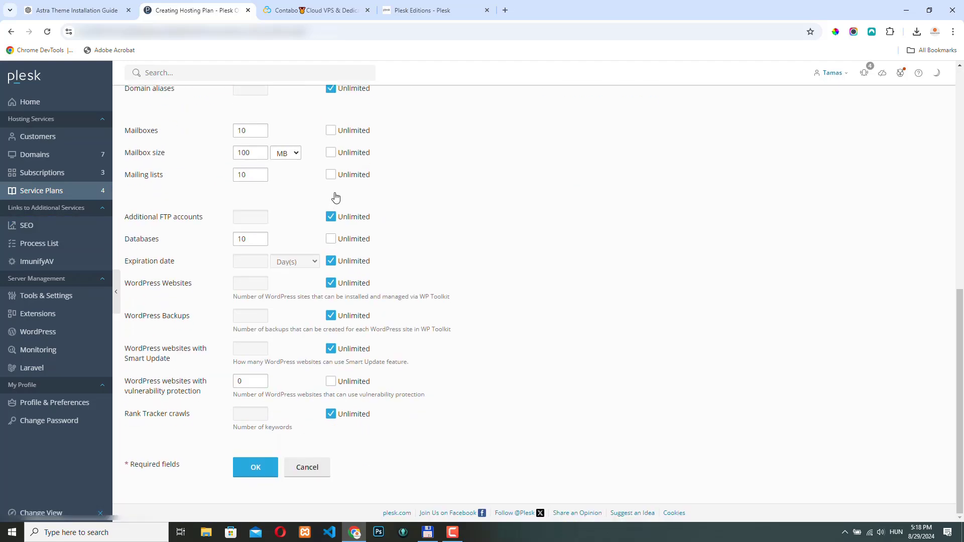
{"action": "scroll", "coordinate": [335, 196], "scroll_direction": "up", "scroll_amount": 3}
{"action": "scroll", "coordinate": [342, 432], "scroll_direction": "down", "scroll_amount": 4}
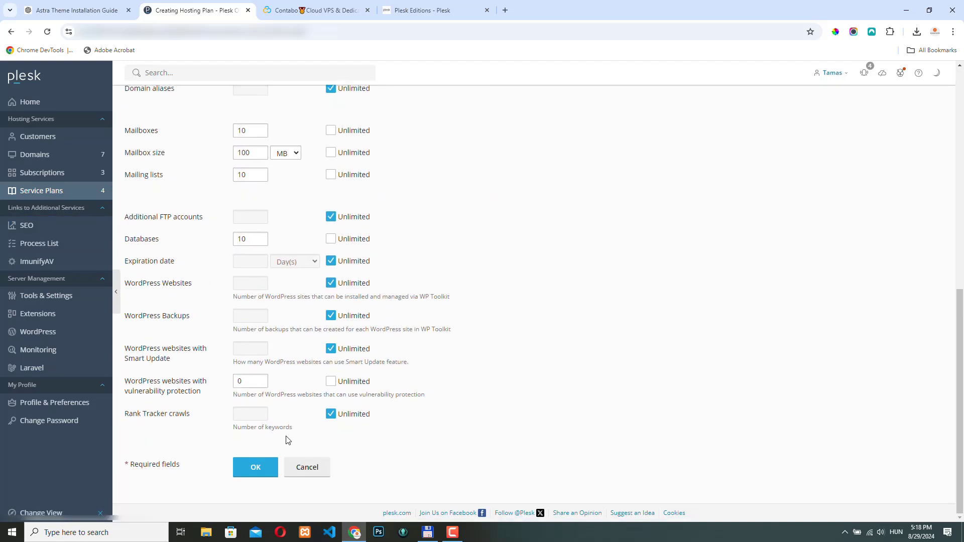
{"action": "left_click", "coordinate": [256, 468]}
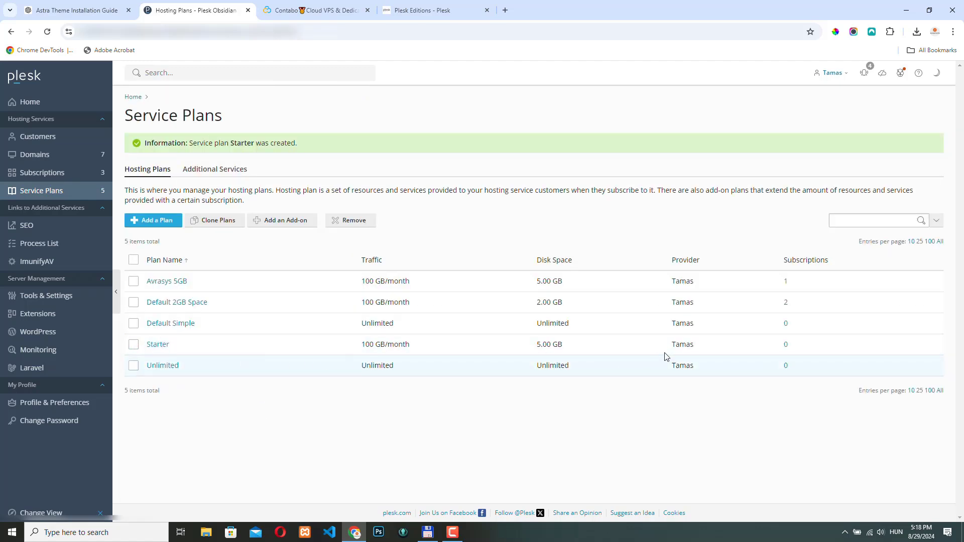
Start a new add-on plan and set its disk space to 5 GB
{"action": "left_click", "coordinate": [289, 222]}
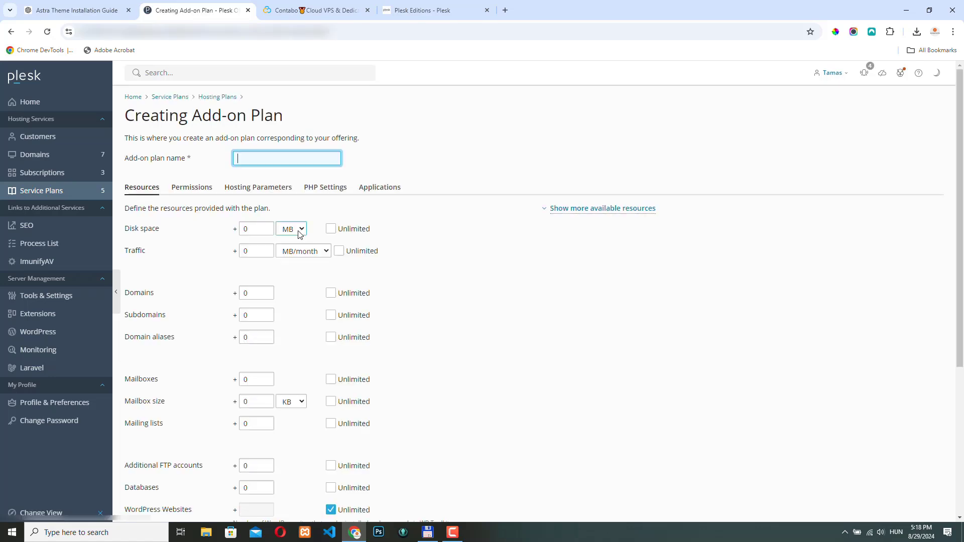
{"action": "left_click", "coordinate": [298, 230]}
{"action": "left_click", "coordinate": [291, 256]}
{"action": "left_click", "coordinate": [252, 228]}
{"action": "type", "text": "5"}
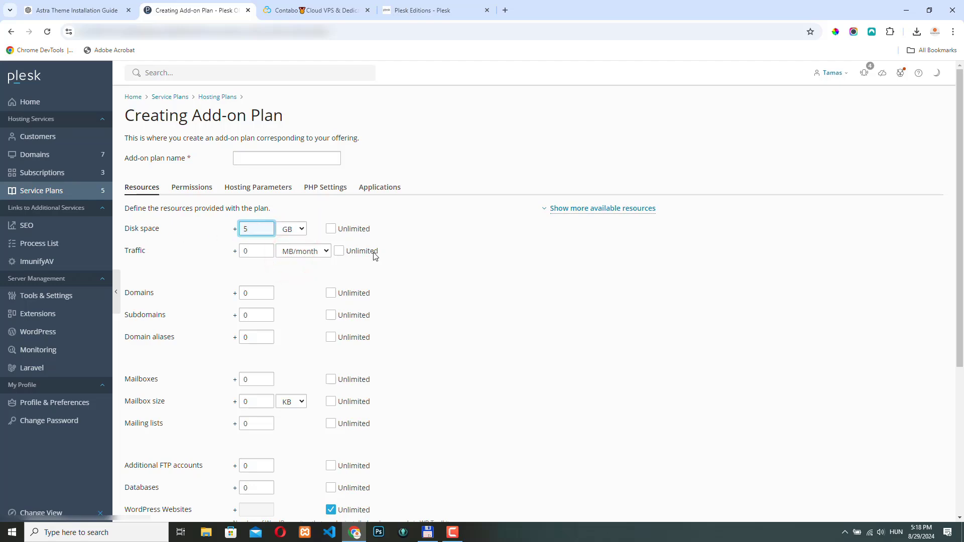
{"action": "scroll", "coordinate": [200, 286], "scroll_direction": "down", "scroll_amount": 5}
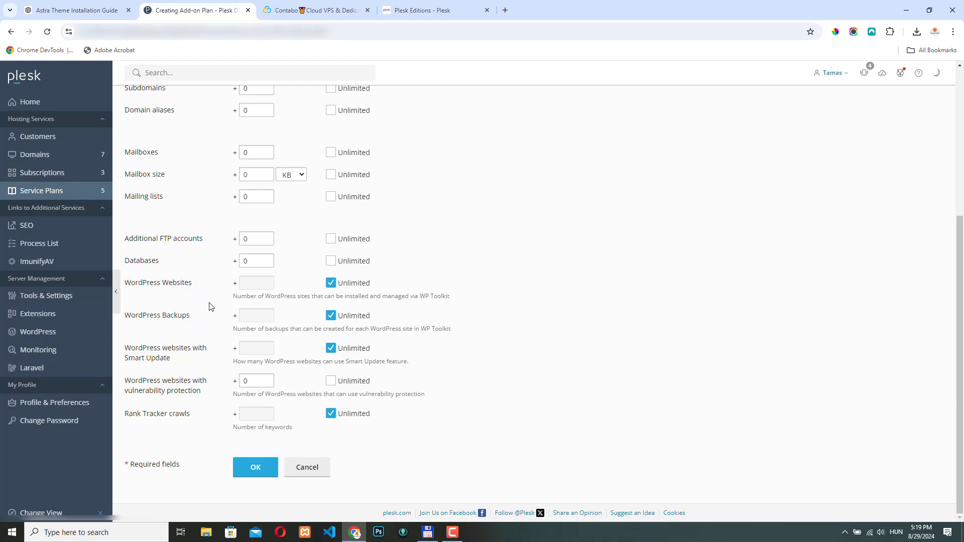
{"action": "scroll", "coordinate": [210, 307], "scroll_direction": "up", "scroll_amount": 5}
{"action": "scroll", "coordinate": [200, 316], "scroll_direction": "down", "scroll_amount": 5}
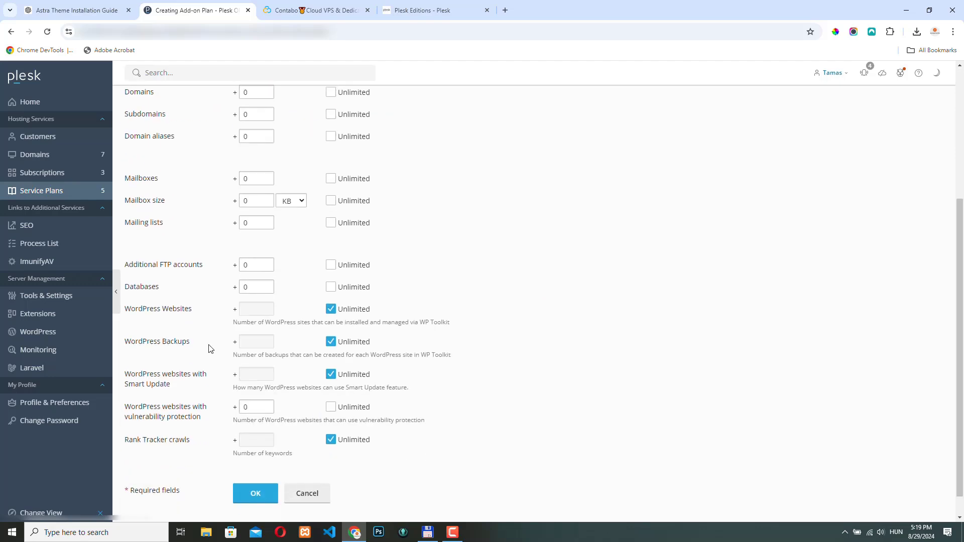
{"action": "scroll", "coordinate": [181, 287], "scroll_direction": "up", "scroll_amount": 5}
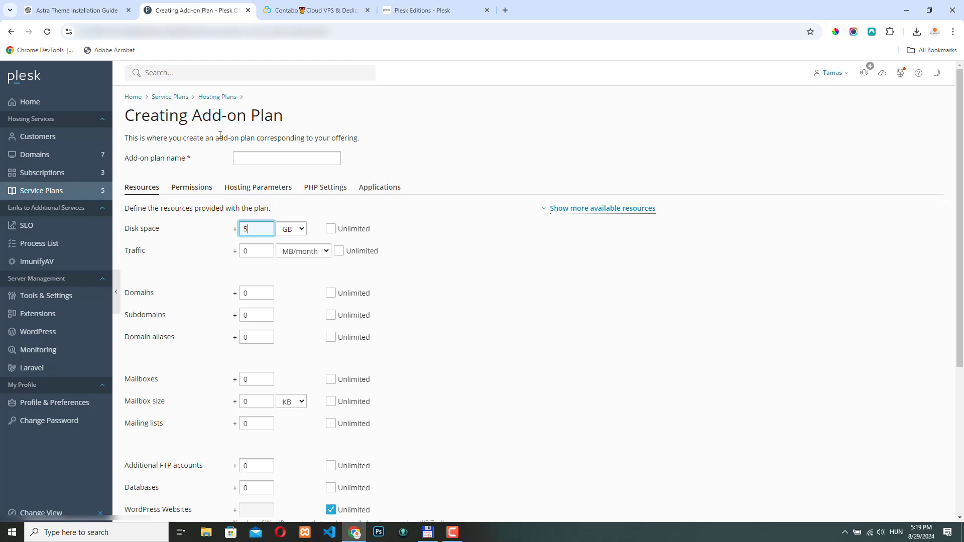
{"action": "scroll", "coordinate": [165, 305], "scroll_direction": "down", "scroll_amount": 5}
{"action": "scroll", "coordinate": [166, 305], "scroll_direction": "up", "scroll_amount": 5}
Name the add-on 'Extra 5GB Storage' and save it
{"action": "left_click", "coordinate": [268, 158]}
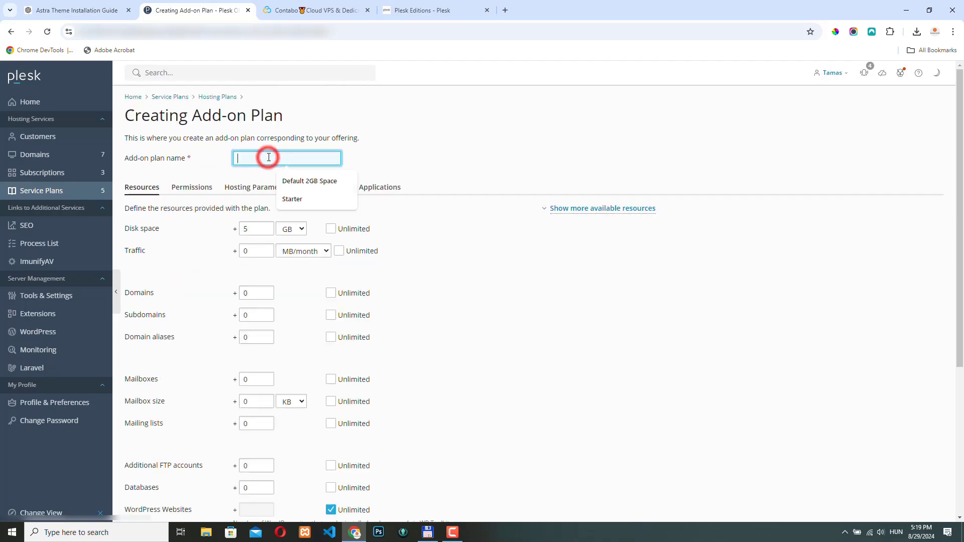
{"action": "type", "text": "Extra 5GB Storage"}
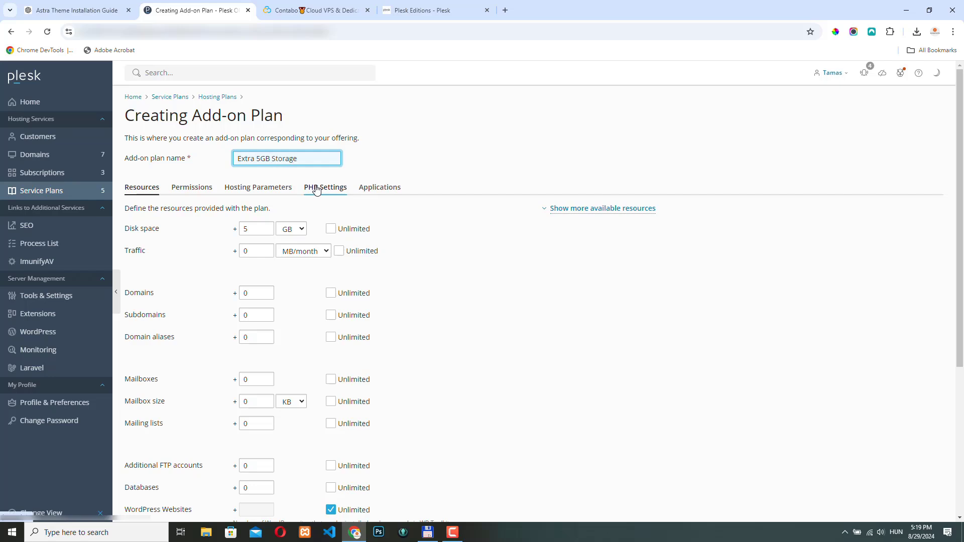
{"action": "scroll", "coordinate": [271, 352], "scroll_direction": "down", "scroll_amount": 5}
{"action": "left_click", "coordinate": [253, 467]}
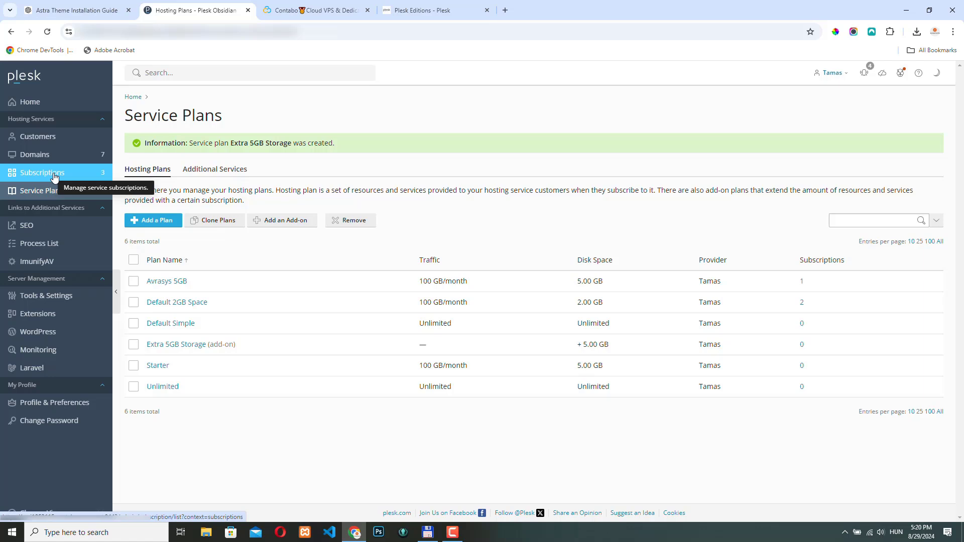
Go to the Customers list from the sidebar, which shows no accounts yet
{"action": "left_click", "coordinate": [40, 136]}
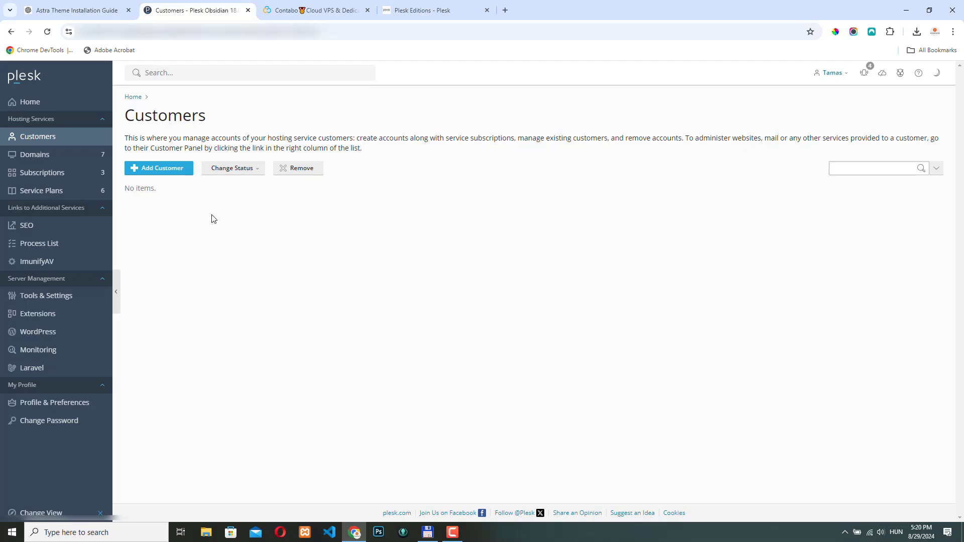
Enter the new customer's name, e-mail address and username, and generate a password
{"action": "left_click", "coordinate": [156, 168]}
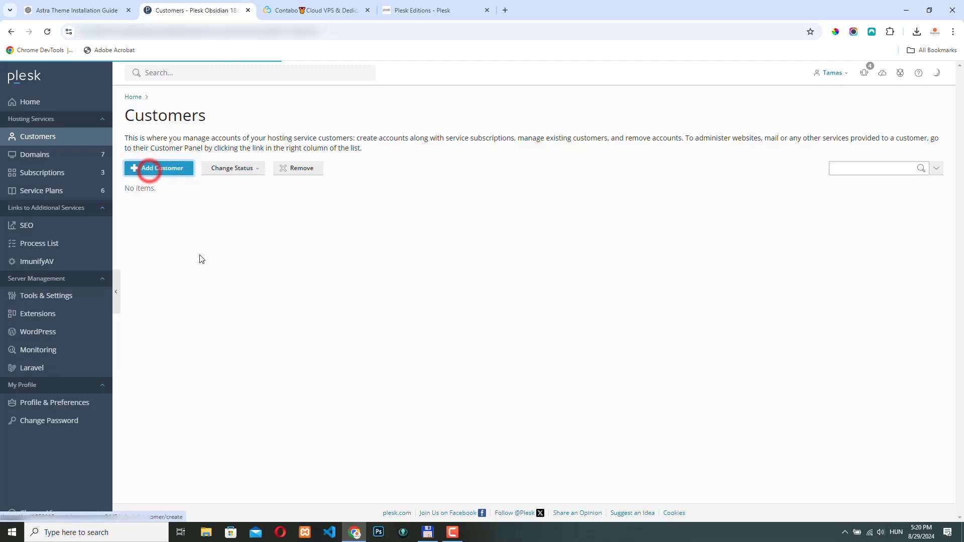
{"action": "type", "text": "John"}
{"action": "left_click", "coordinate": [35, 236]}
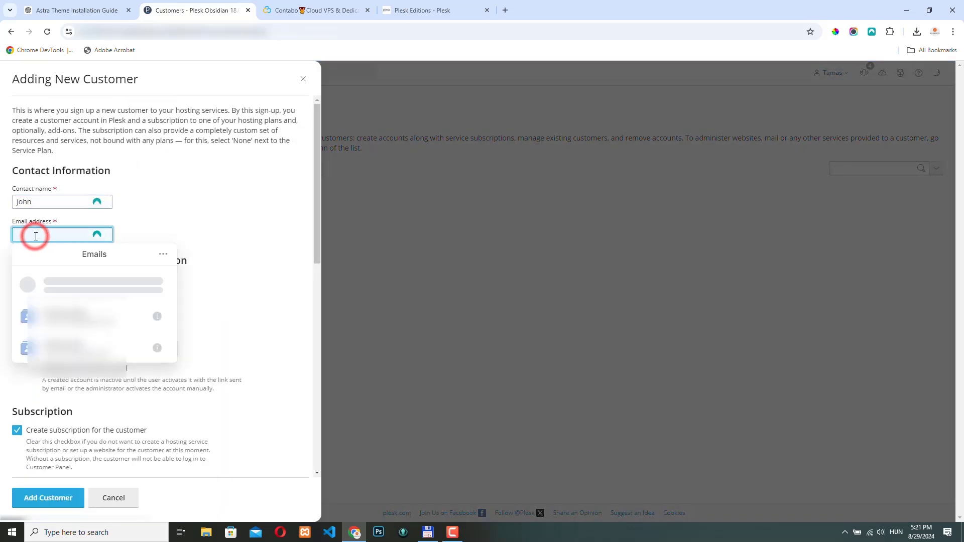
{"action": "left_click", "coordinate": [104, 310]}
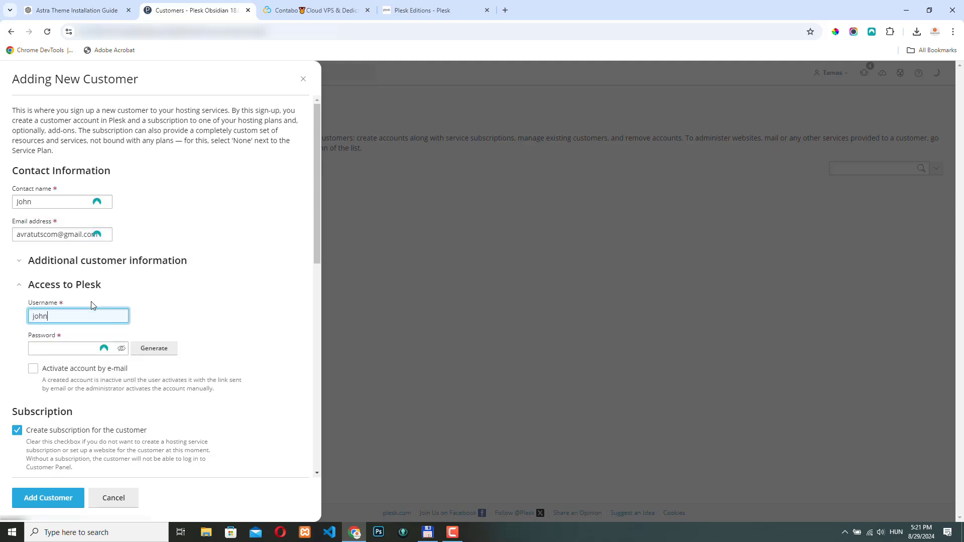
{"action": "left_click", "coordinate": [200, 312]}
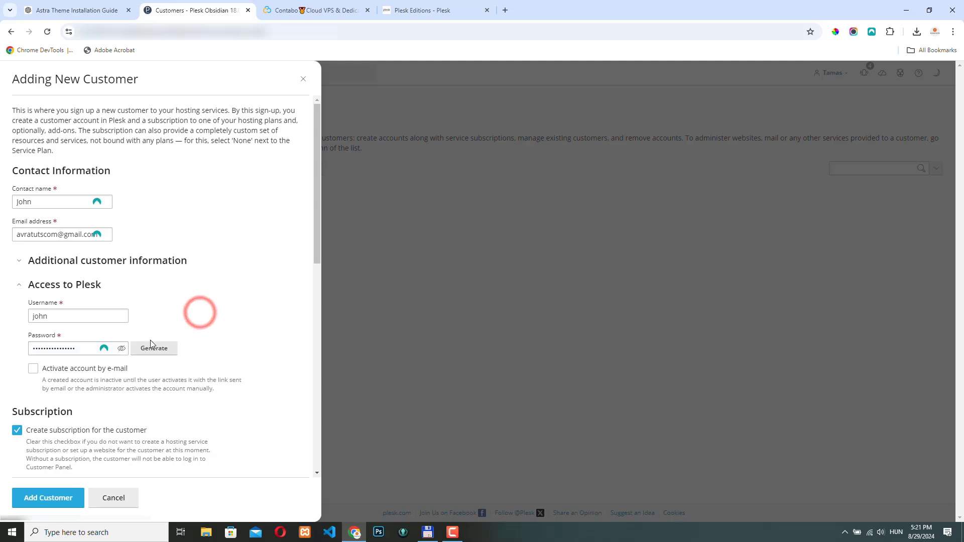
Give the customer's subscription a temporary domain instead of a custom domain name
{"action": "scroll", "coordinate": [122, 210], "scroll_direction": "down", "scroll_amount": 2}
{"action": "scroll", "coordinate": [142, 217], "scroll_direction": "down", "scroll_amount": 1}
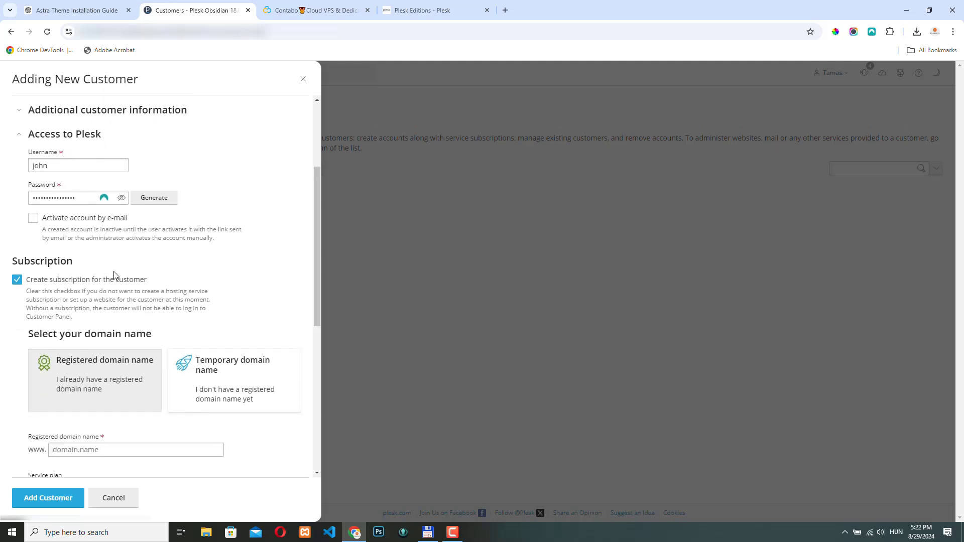
{"action": "scroll", "coordinate": [190, 265], "scroll_direction": "down", "scroll_amount": 2}
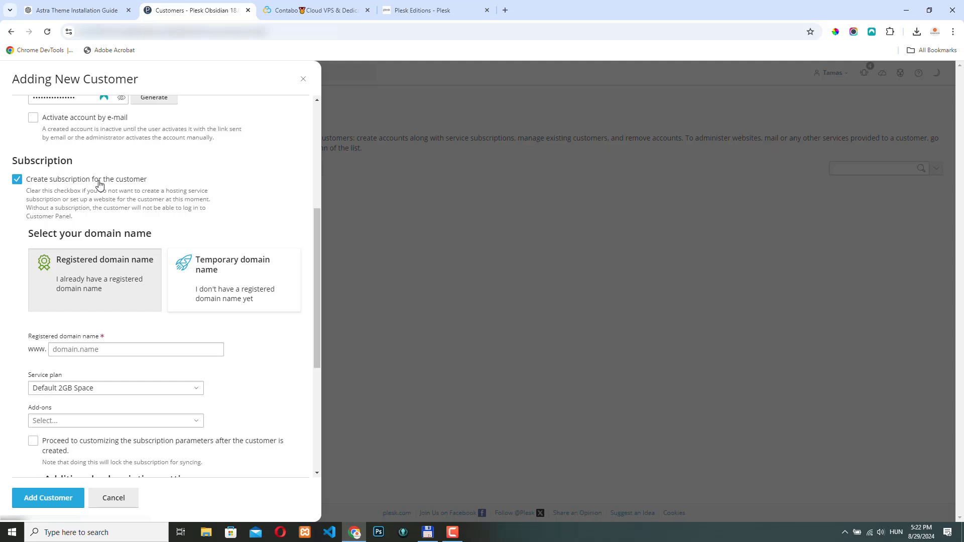
{"action": "scroll", "coordinate": [98, 264], "scroll_direction": "down", "scroll_amount": 1}
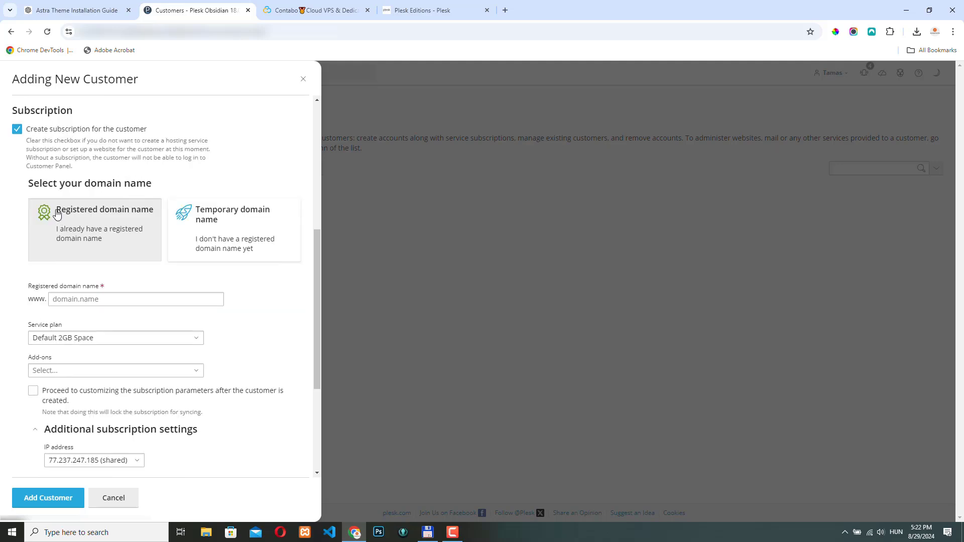
{"action": "scroll", "coordinate": [75, 232], "scroll_direction": "down", "scroll_amount": 2}
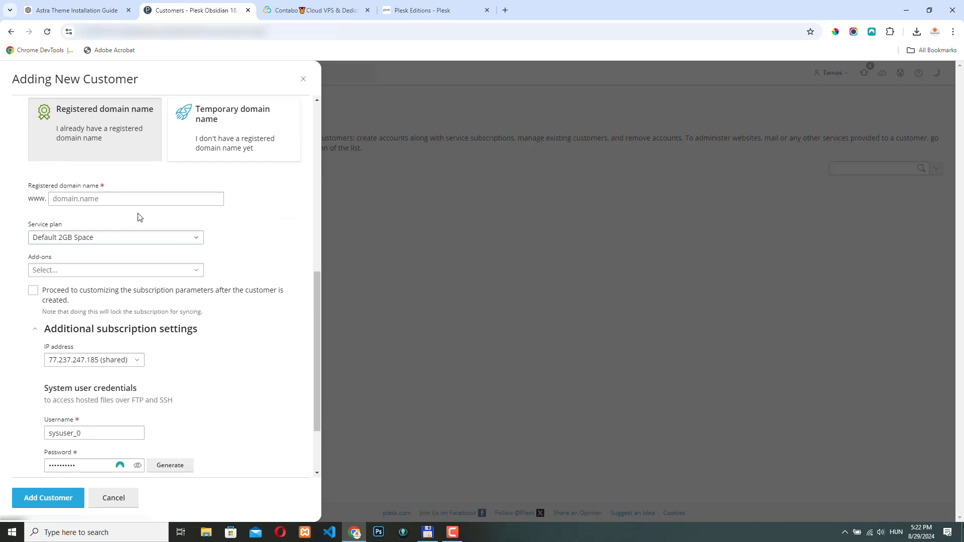
{"action": "left_click", "coordinate": [96, 199]}
{"action": "left_click", "coordinate": [241, 114]}
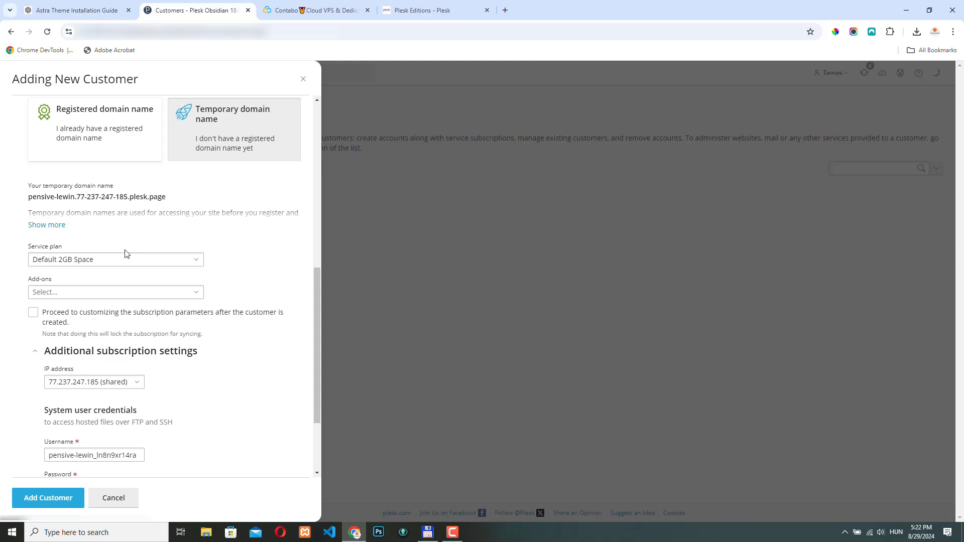
Choose the Starter service plan and the Extra 5GB Storage add-on
{"action": "left_click", "coordinate": [94, 260]}
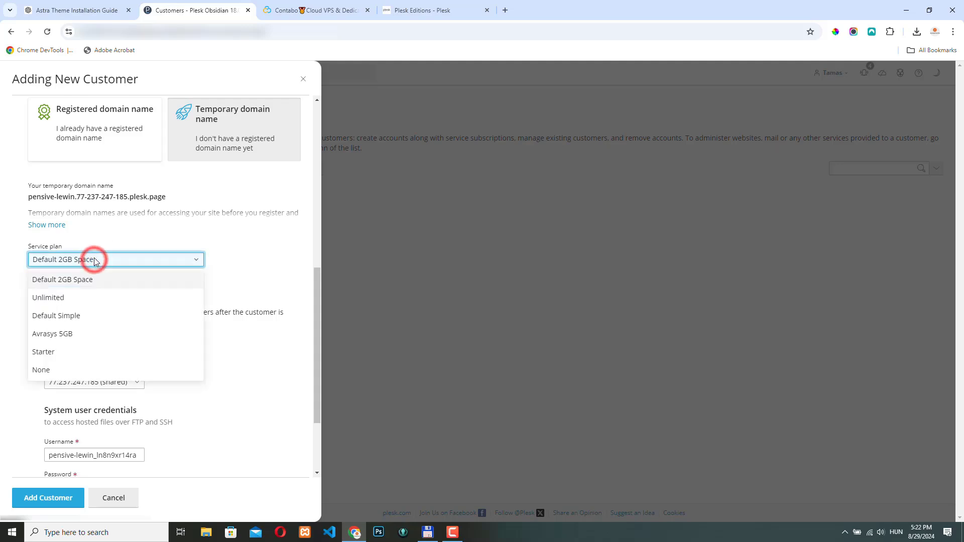
{"action": "left_click", "coordinate": [70, 353]}
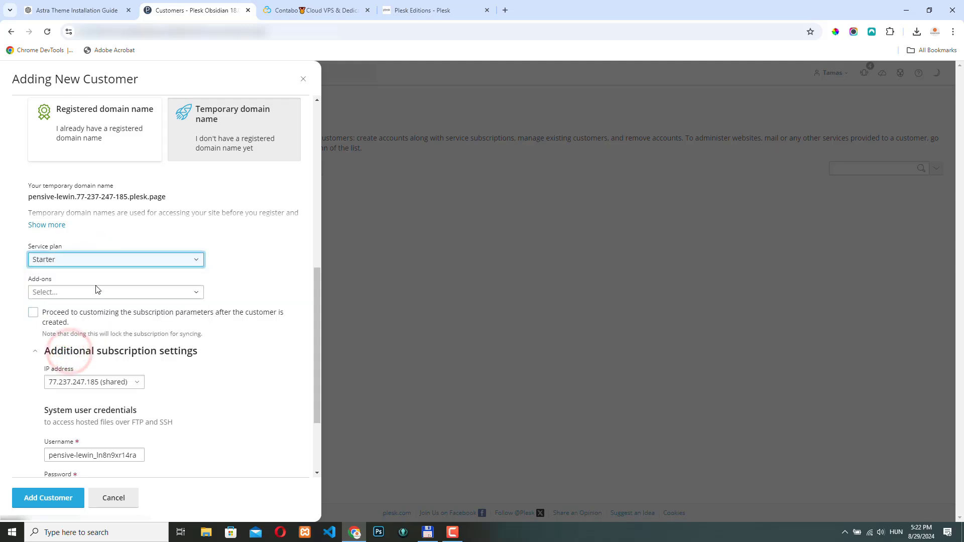
{"action": "left_click", "coordinate": [79, 292]}
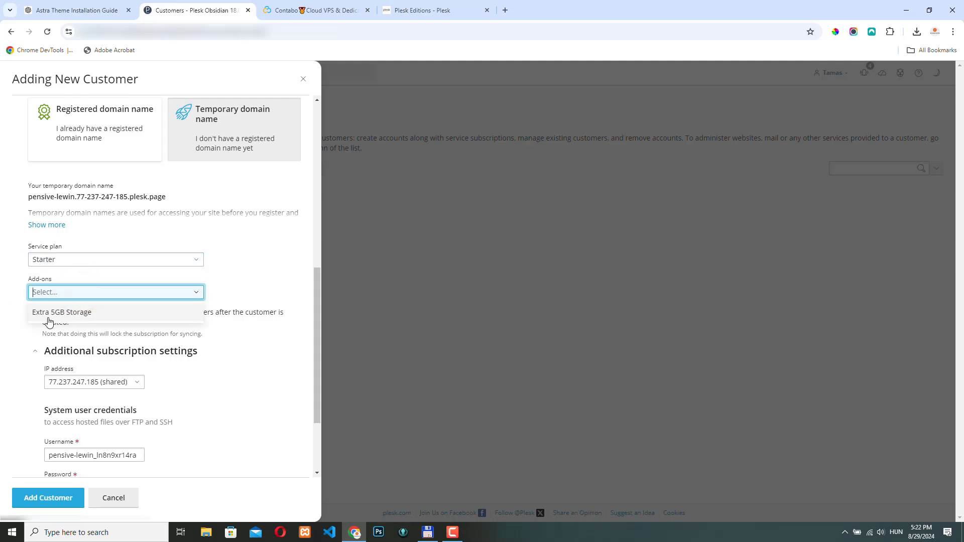
{"action": "left_click", "coordinate": [77, 314]}
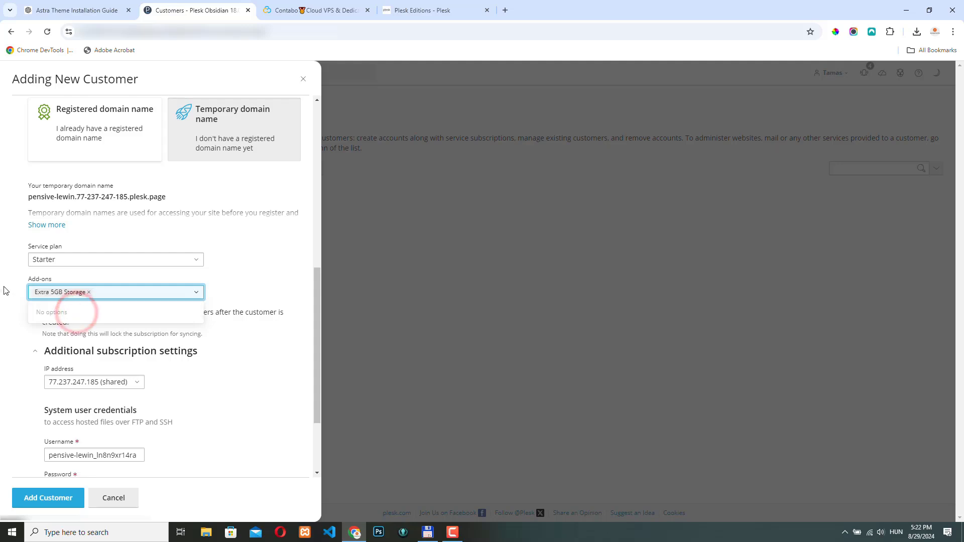
{"action": "scroll", "coordinate": [6, 284], "scroll_direction": "down", "scroll_amount": 3}
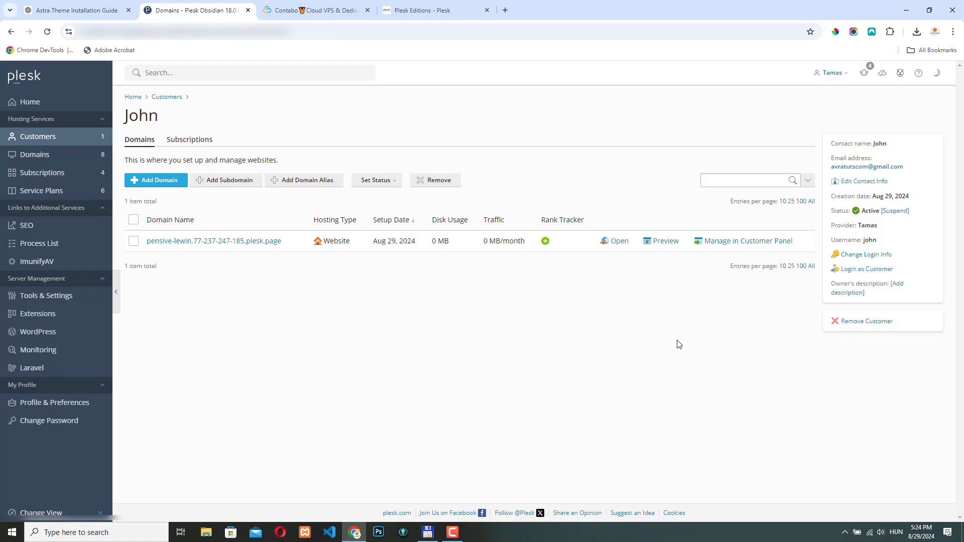
Open Subscriptions to see the new Starter subscription on the temporary plesk.page domain
{"action": "left_click", "coordinate": [43, 173]}
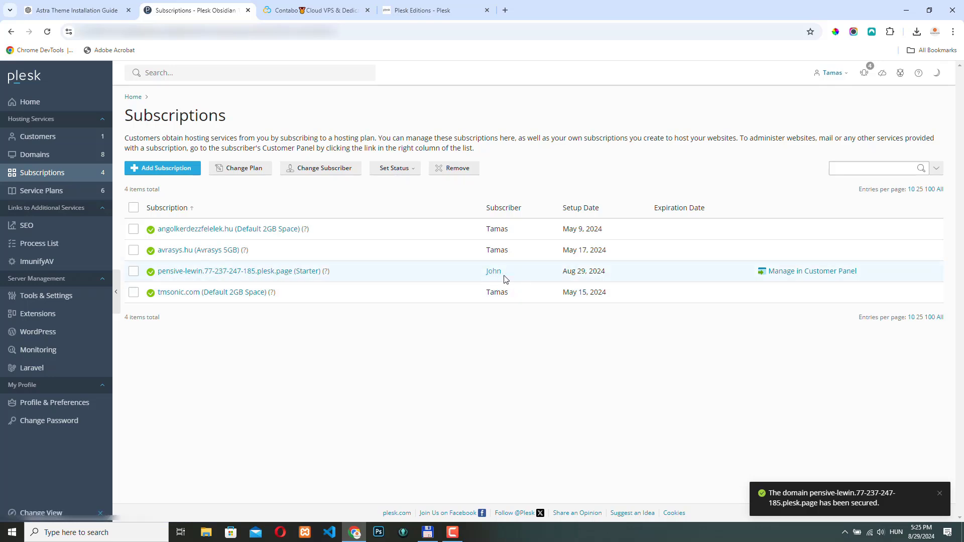
Manage pensive-lewin.77-237-247-185.plesk.page in the Customer Panel and view its Dashboard tools
{"action": "left_click", "coordinate": [819, 275]}
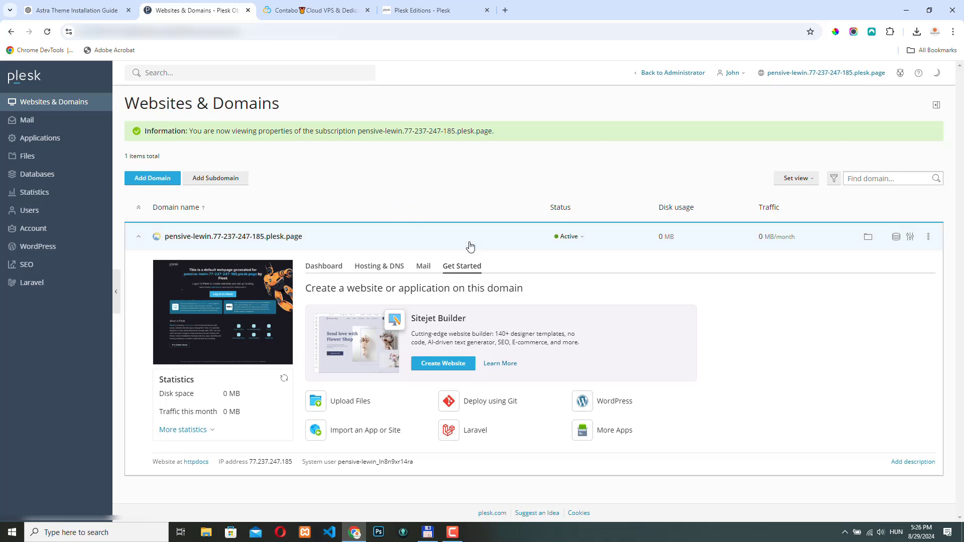
{"action": "left_click", "coordinate": [323, 267]}
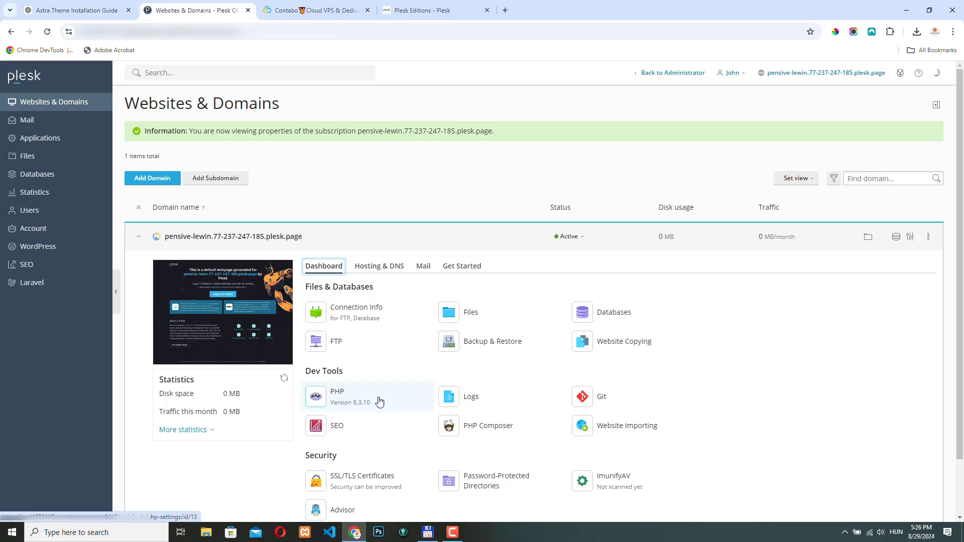
{"action": "scroll", "coordinate": [421, 444], "scroll_direction": "down", "scroll_amount": 2}
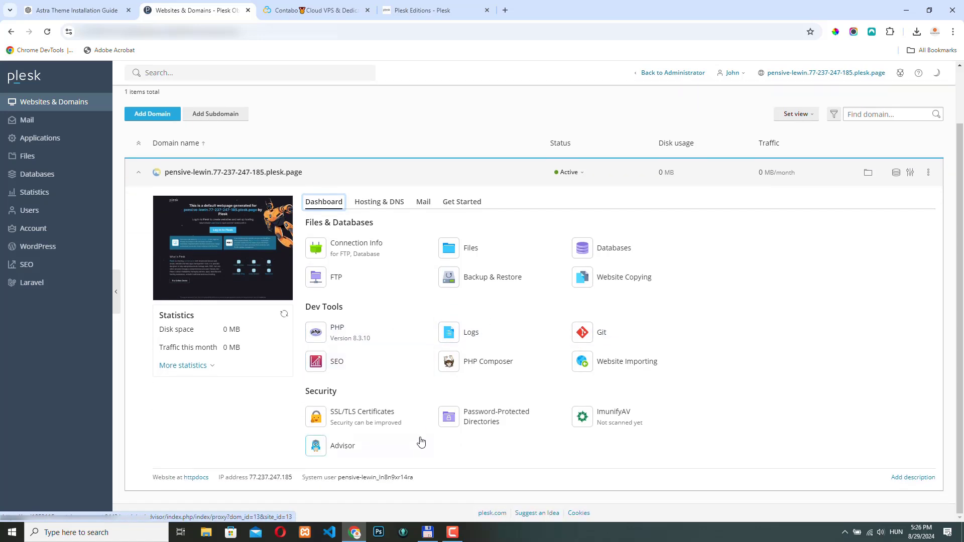
Return to the administrator Customers list, select the new customer and view Change Status options
{"action": "left_click", "coordinate": [673, 74]}
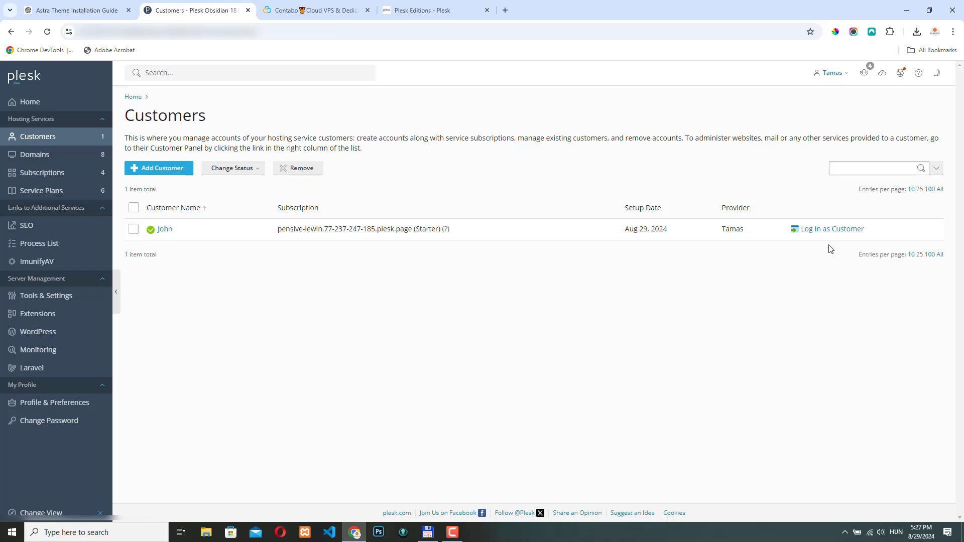
{"action": "left_click", "coordinate": [133, 230]}
{"action": "left_click", "coordinate": [233, 168]}
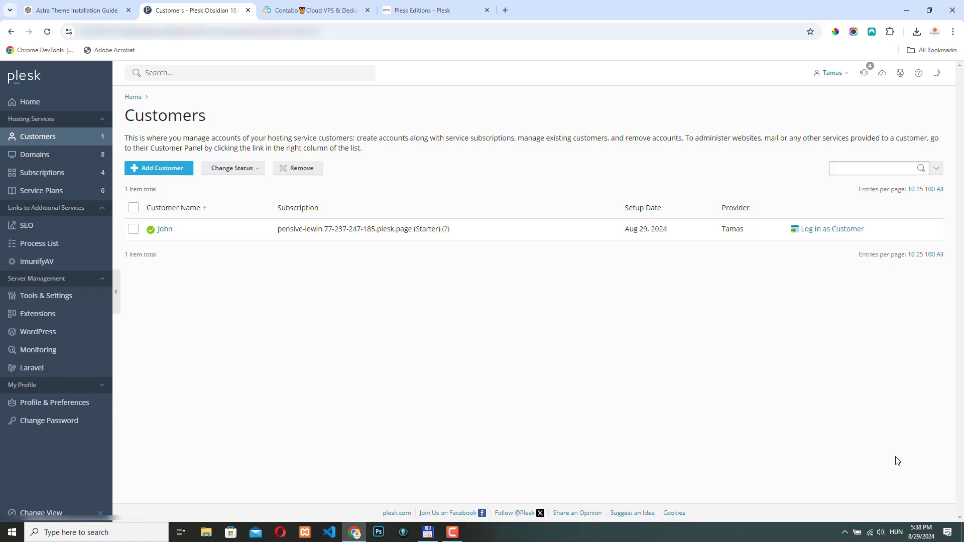
Show all of Contabo's Cloud VPS plans with prices in US dollars
{"action": "left_click", "coordinate": [311, 12]}
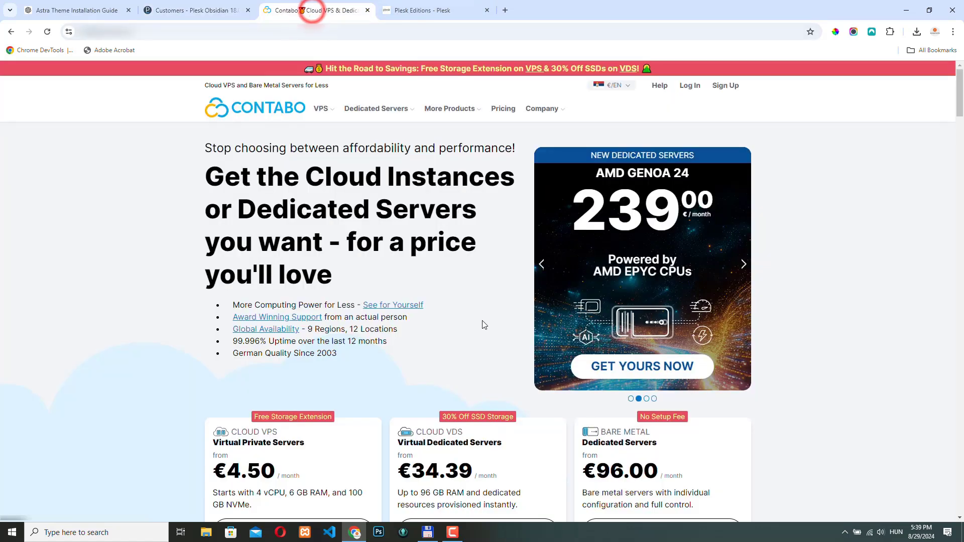
{"action": "scroll", "coordinate": [149, 332], "scroll_direction": "down", "scroll_amount": 2}
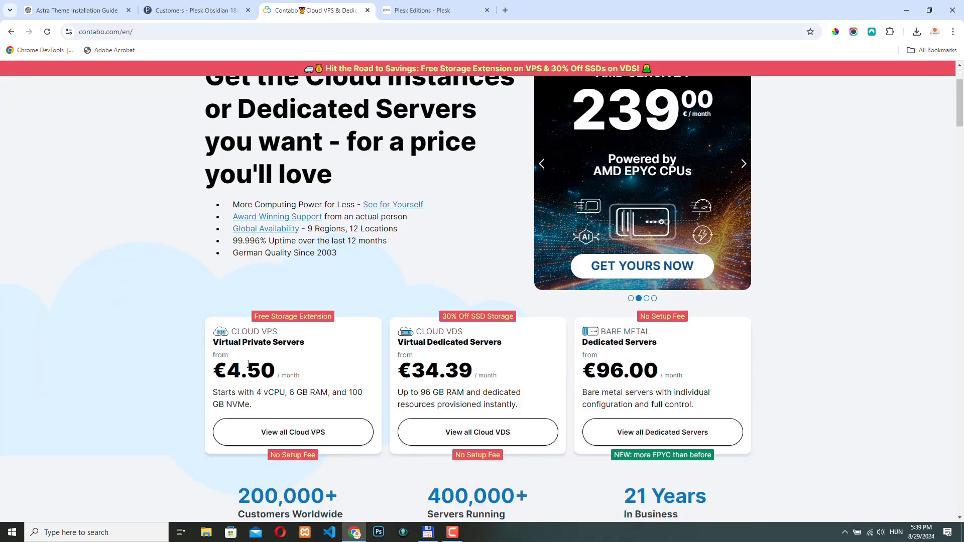
{"action": "left_click", "coordinate": [303, 432]}
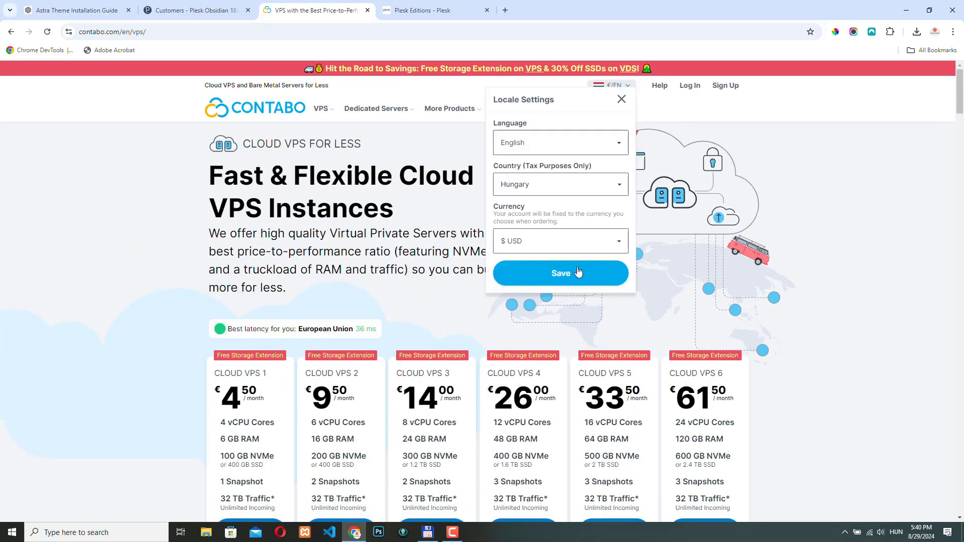
{"action": "left_click", "coordinate": [565, 275]}
{"action": "scroll", "coordinate": [134, 312], "scroll_direction": "down", "scroll_amount": 1}
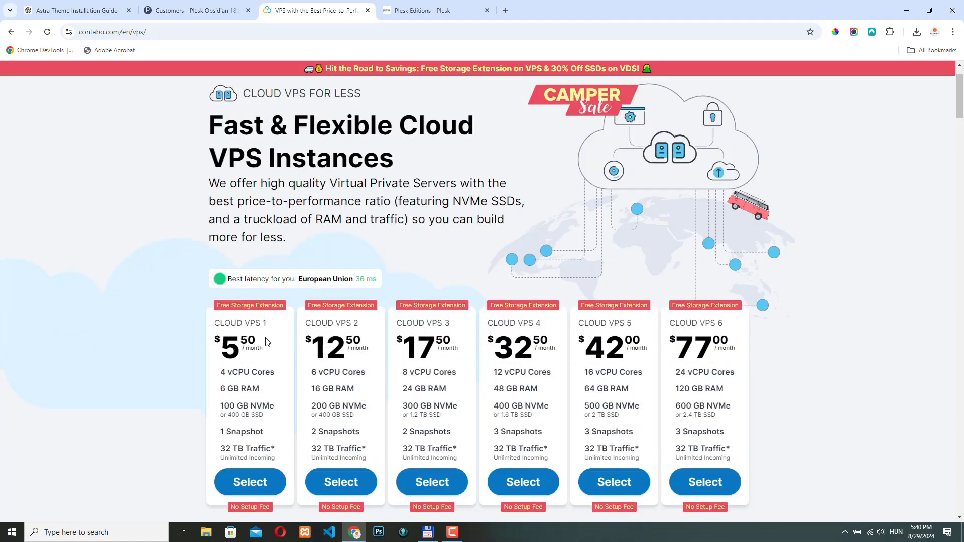
{"action": "scroll", "coordinate": [176, 383], "scroll_direction": "down", "scroll_amount": 2}
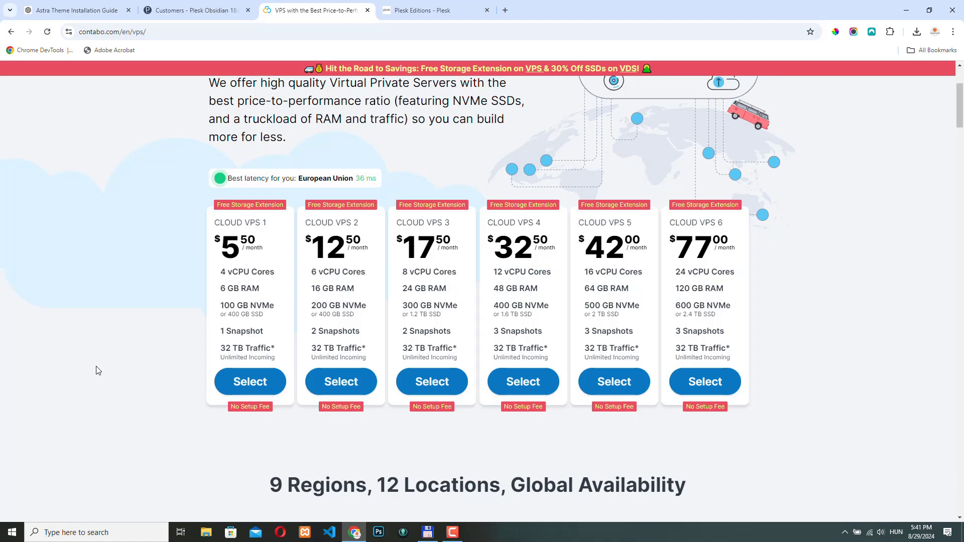
{"action": "scroll", "coordinate": [178, 347], "scroll_direction": "down", "scroll_amount": 6}
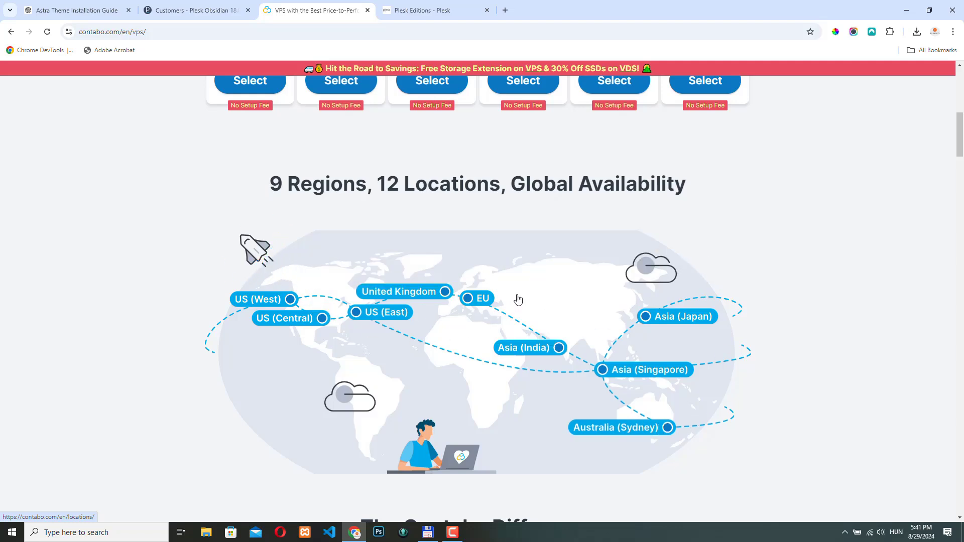
{"action": "scroll", "coordinate": [400, 433], "scroll_direction": "up", "scroll_amount": 4}
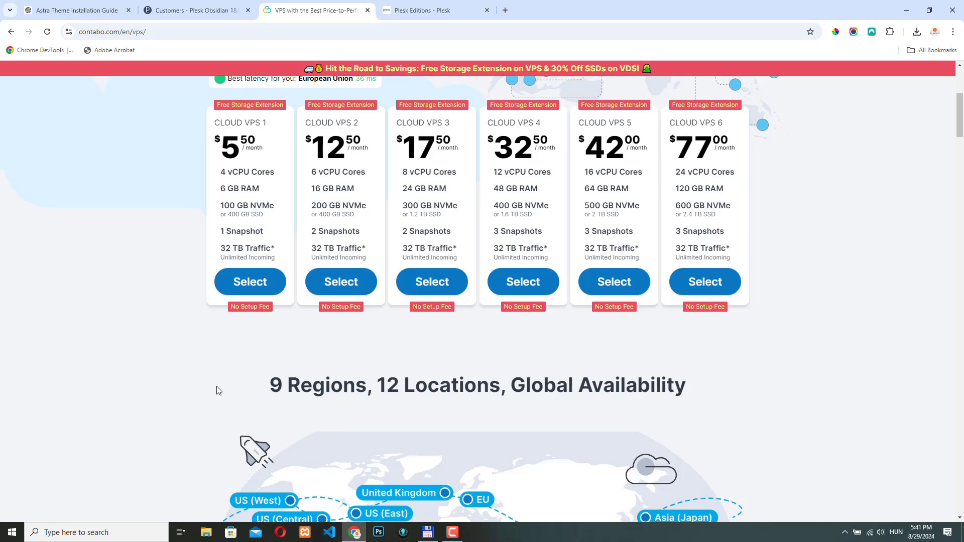
{"action": "scroll", "coordinate": [216, 390], "scroll_direction": "up", "scroll_amount": 1}
{"action": "scroll", "coordinate": [127, 367], "scroll_direction": "up", "scroll_amount": 2}
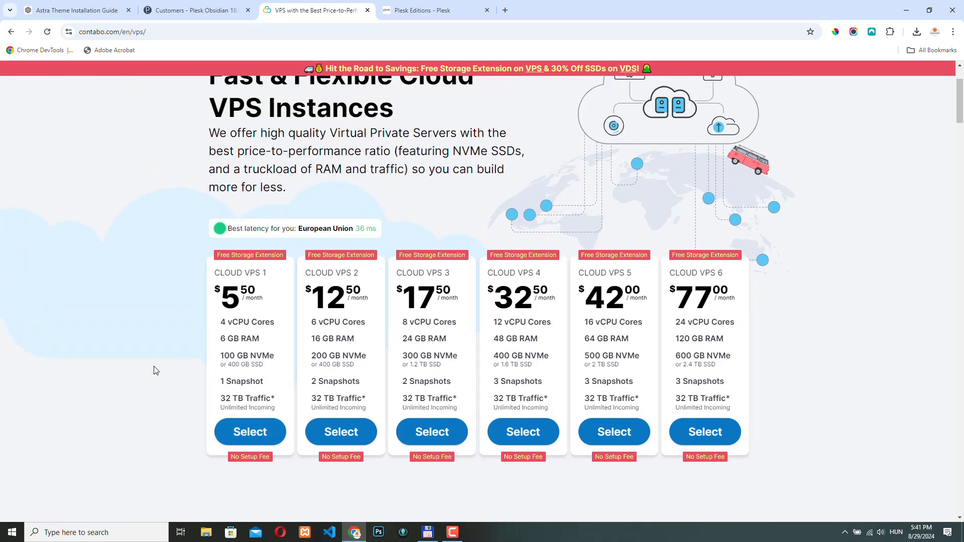
{"action": "scroll", "coordinate": [154, 370], "scroll_direction": "up", "scroll_amount": 2}
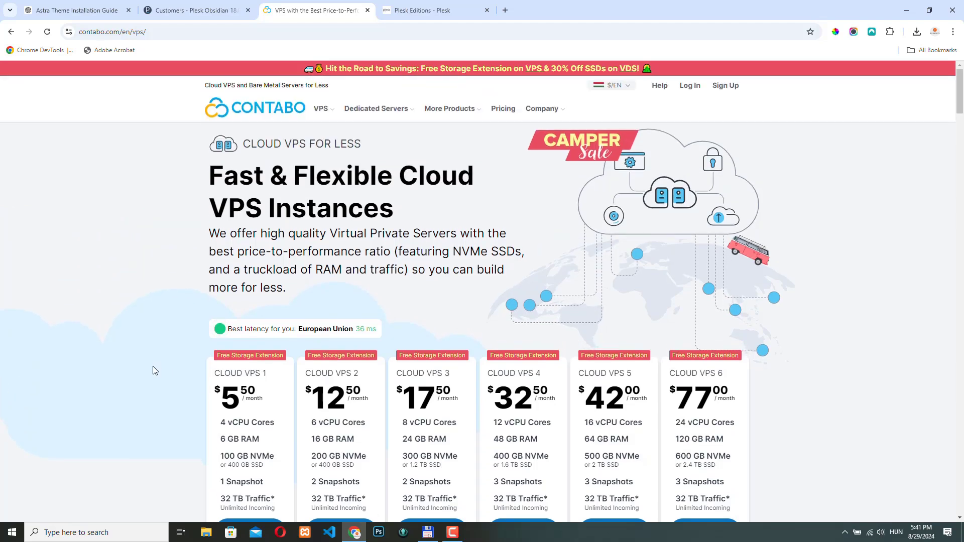